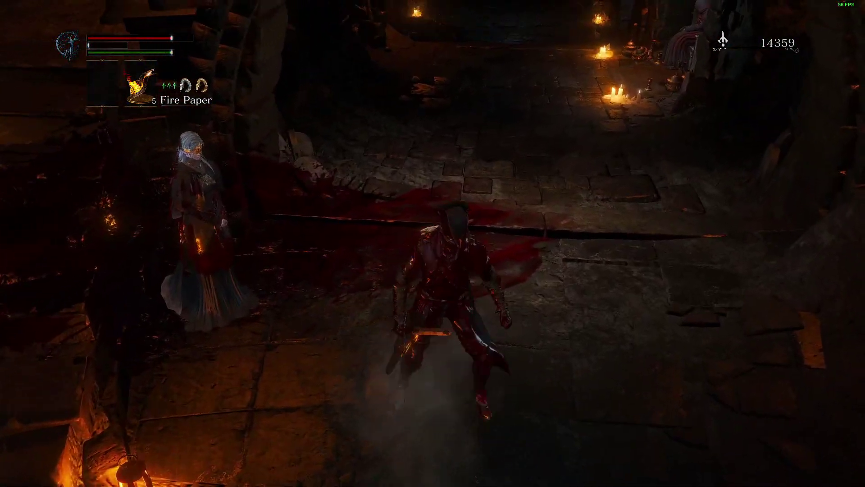
{"action": "key", "text": "d"}
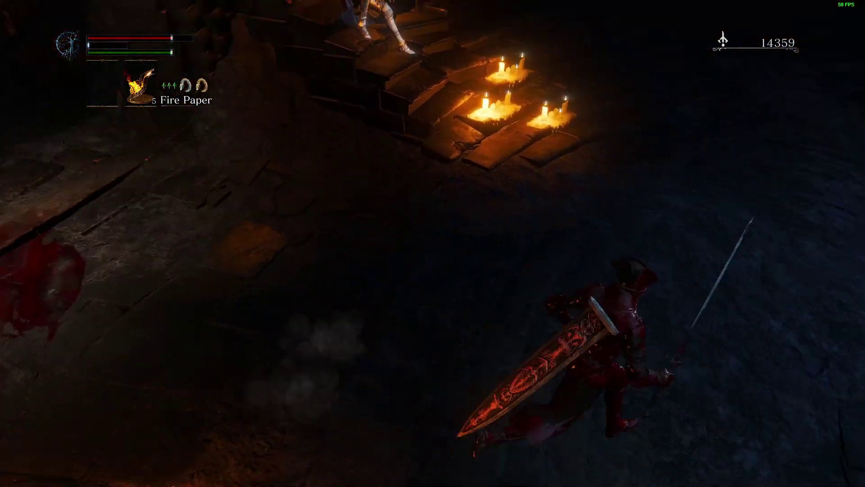
{"action": "key", "text": "space"}
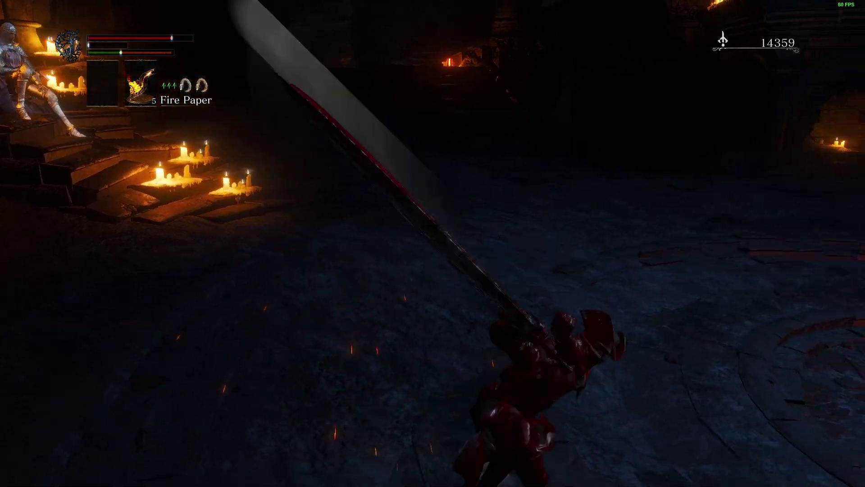
{"action": "key", "text": "w"}
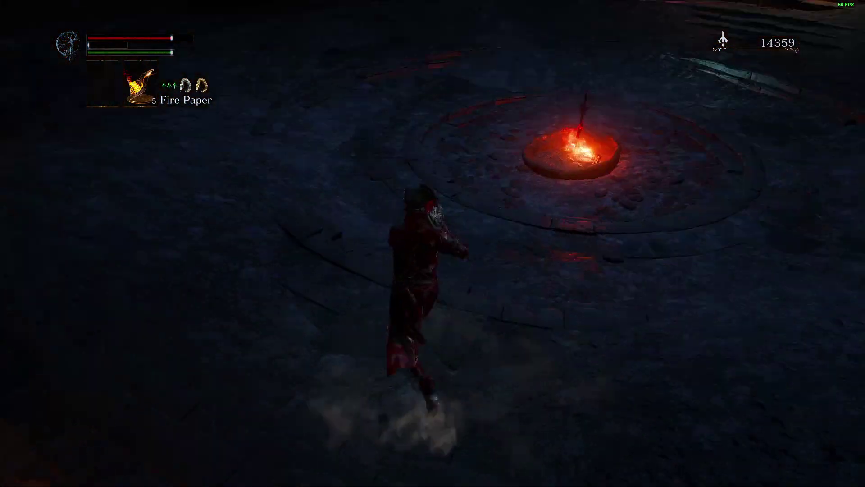
{"action": "key", "text": "w"}
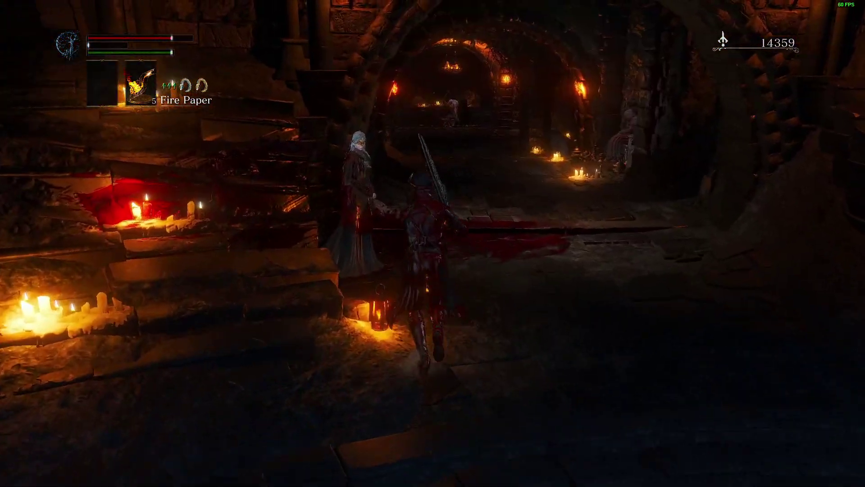
{"action": "key", "text": "s"}
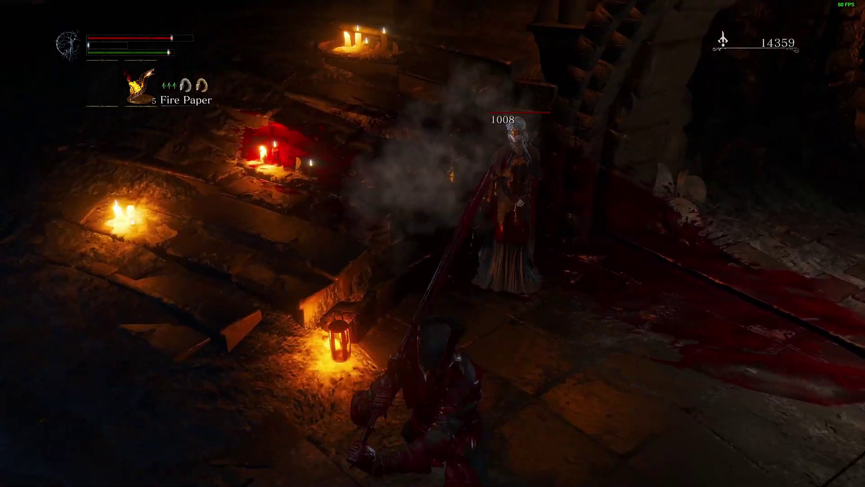
{"action": "key", "text": "a"}
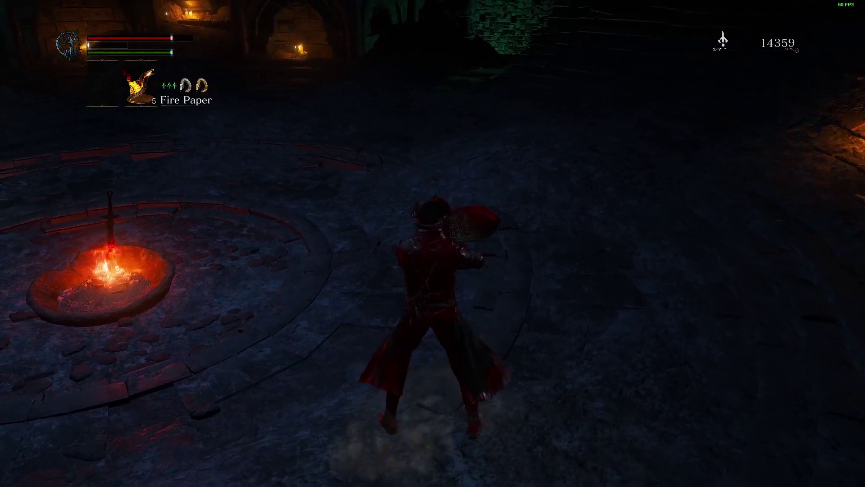
{"action": "key", "text": "w"}
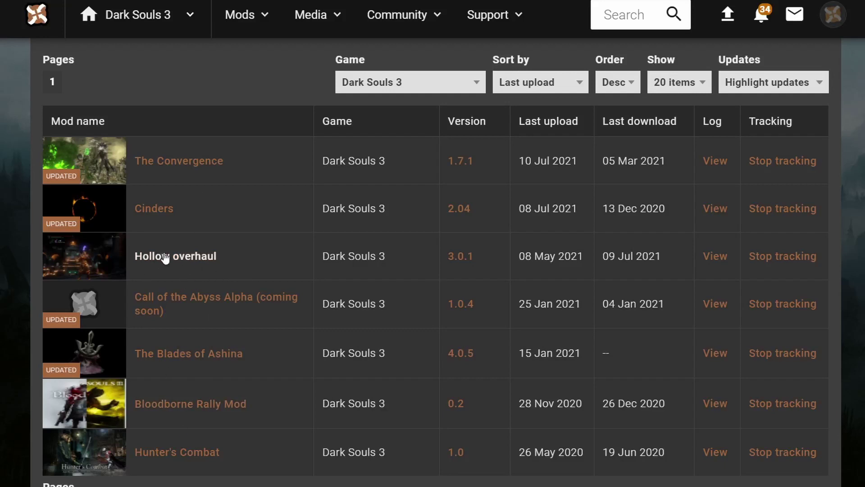
Open the Hollow overhaul mod's page from the tracked Dark Souls 3 mods and examine its main, update and old download files
{"action": "left_click", "coordinate": [188, 260]}
{"action": "scroll", "coordinate": [150, 375], "scroll_direction": "down", "scroll_amount": 5}
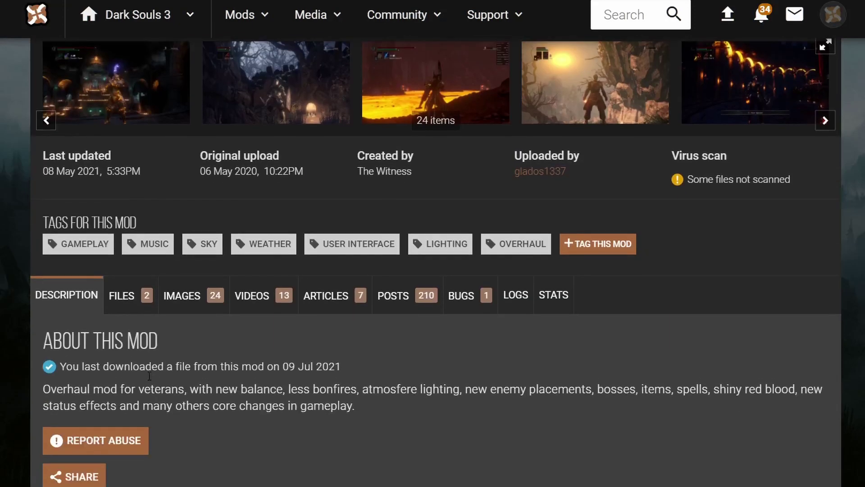
{"action": "left_click", "coordinate": [130, 263]}
{"action": "scroll", "coordinate": [386, 356], "scroll_direction": "down", "scroll_amount": 3}
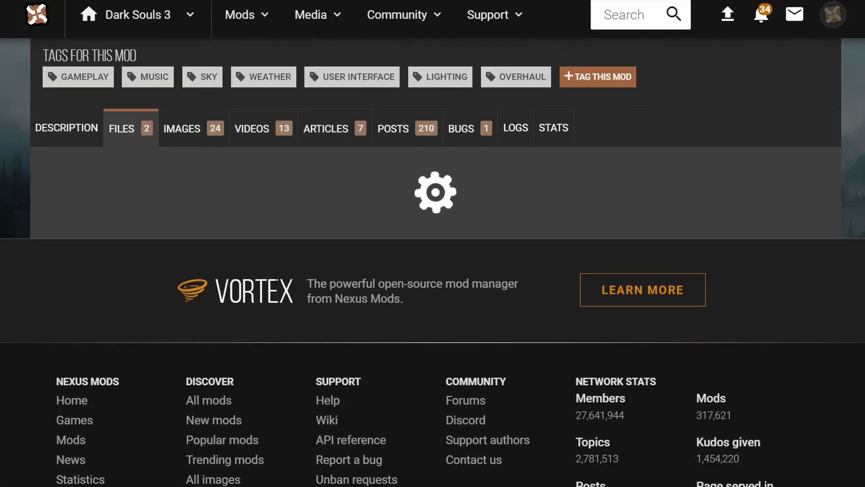
{"action": "scroll", "coordinate": [326, 272], "scroll_direction": "down", "scroll_amount": 2}
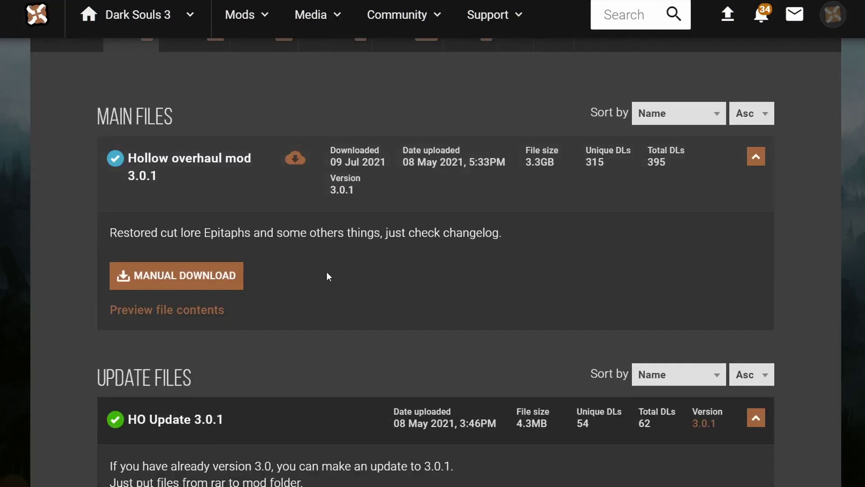
{"action": "scroll", "coordinate": [263, 222], "scroll_direction": "down", "scroll_amount": 2}
{"action": "scroll", "coordinate": [222, 198], "scroll_direction": "up", "scroll_amount": 3}
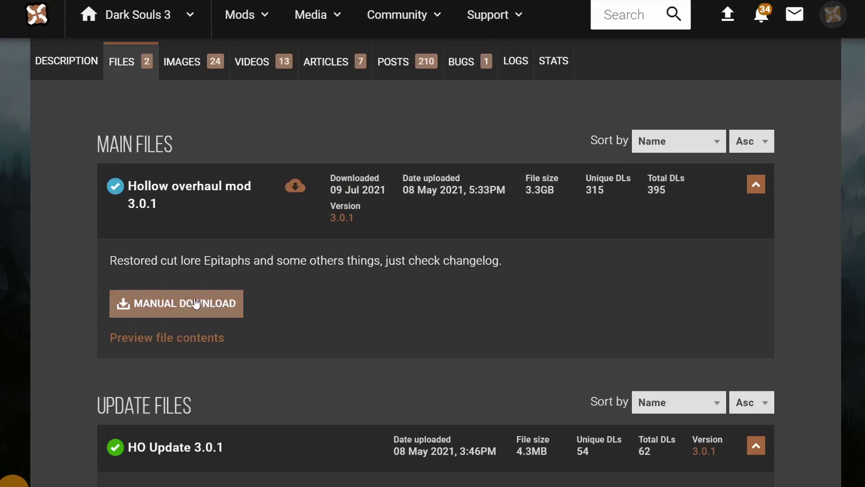
{"action": "scroll", "coordinate": [208, 241], "scroll_direction": "down", "scroll_amount": 8}
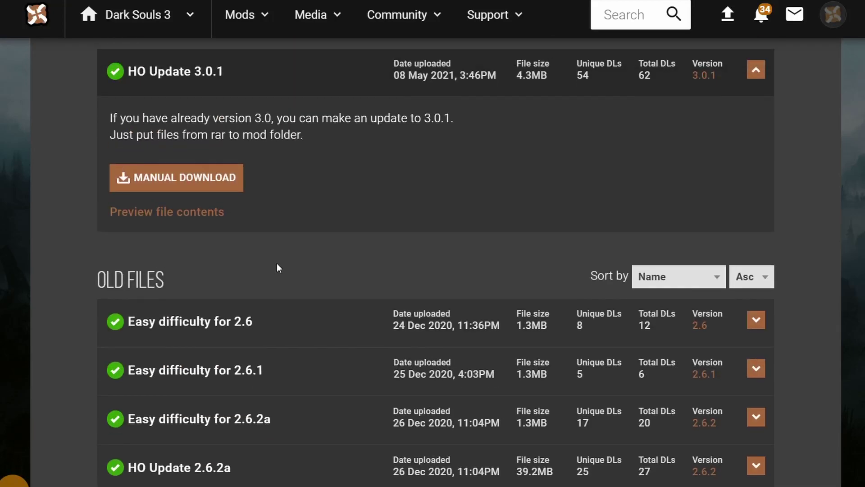
{"action": "scroll", "coordinate": [277, 263], "scroll_direction": "up", "scroll_amount": 12}
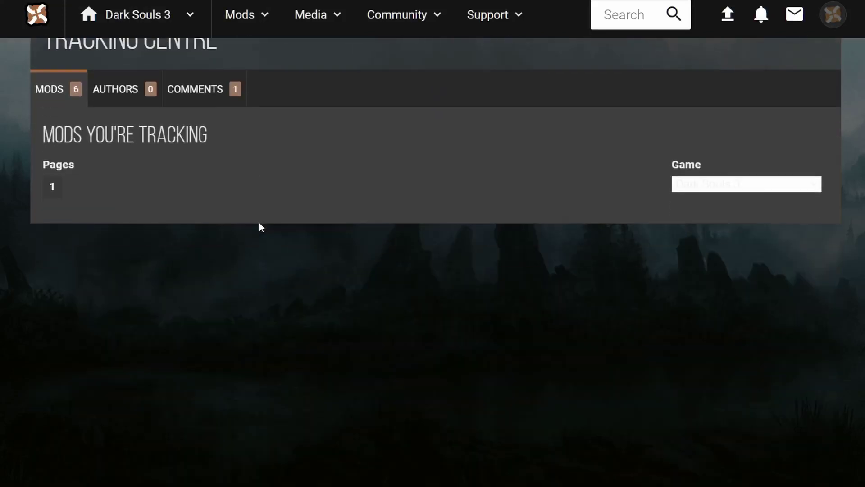
Open the Bloodborne Rally Mod's page from the tracked mods and examine its description and main download files
{"action": "scroll", "coordinate": [226, 231], "scroll_direction": "down", "scroll_amount": 5}
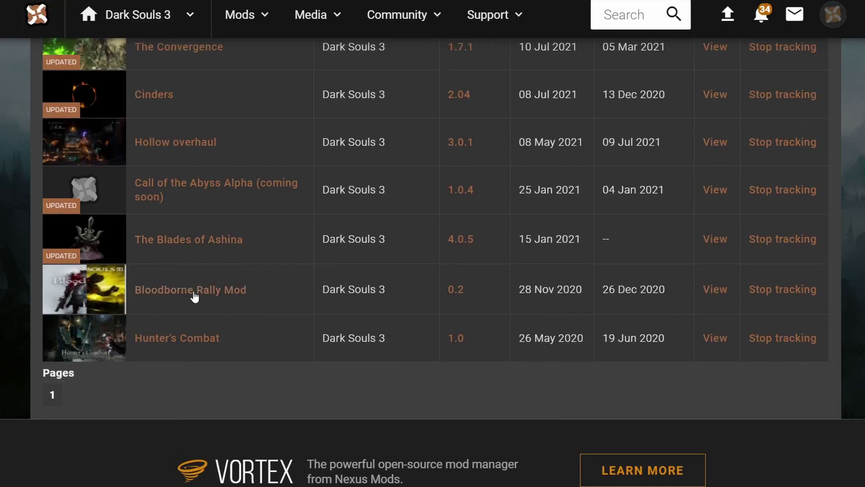
{"action": "scroll", "coordinate": [328, 361], "scroll_direction": "down", "scroll_amount": 7}
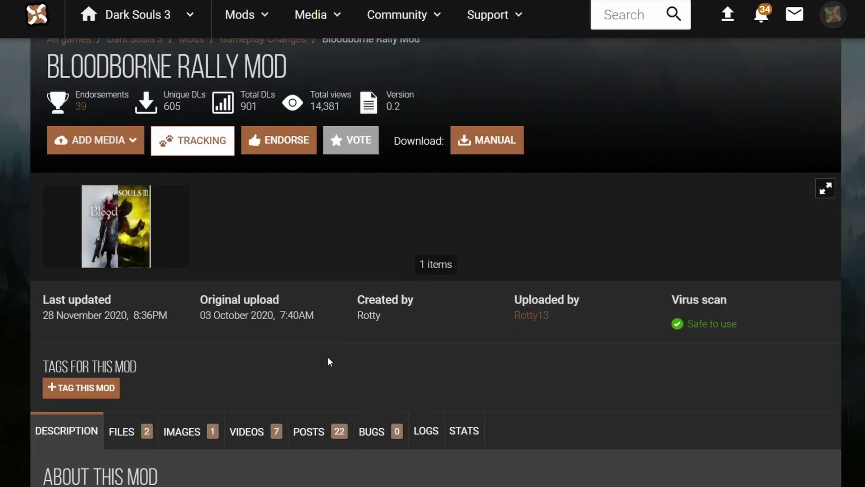
{"action": "scroll", "coordinate": [251, 329], "scroll_direction": "down", "scroll_amount": 3}
{"action": "scroll", "coordinate": [251, 330], "scroll_direction": "up", "scroll_amount": 7}
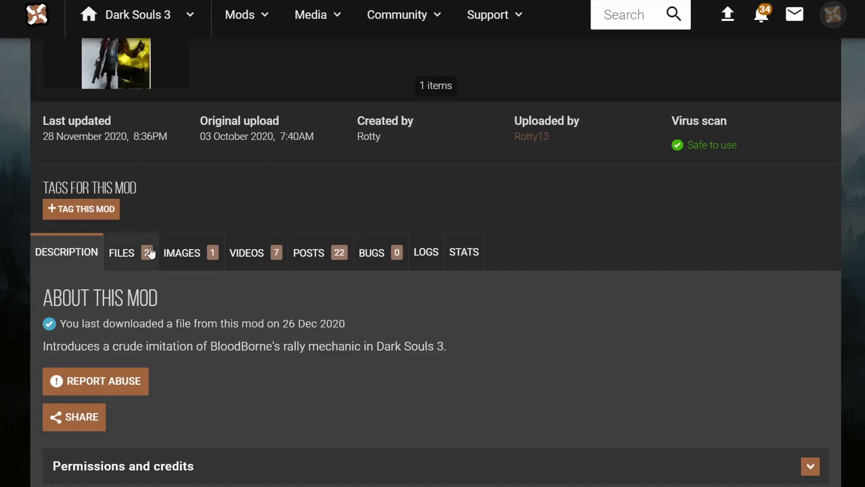
{"action": "left_click", "coordinate": [122, 253]}
{"action": "scroll", "coordinate": [280, 273], "scroll_direction": "down", "scroll_amount": 4}
{"action": "scroll", "coordinate": [269, 231], "scroll_direction": "up", "scroll_amount": 3}
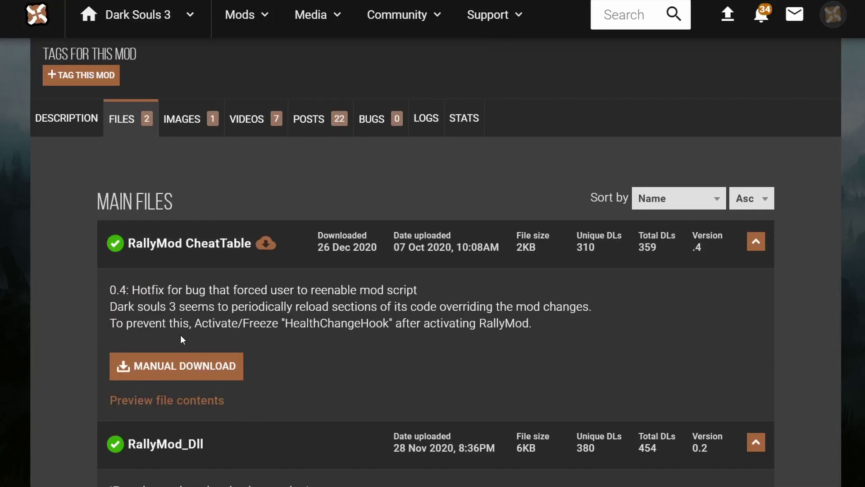
{"action": "scroll", "coordinate": [219, 369], "scroll_direction": "down", "scroll_amount": 1}
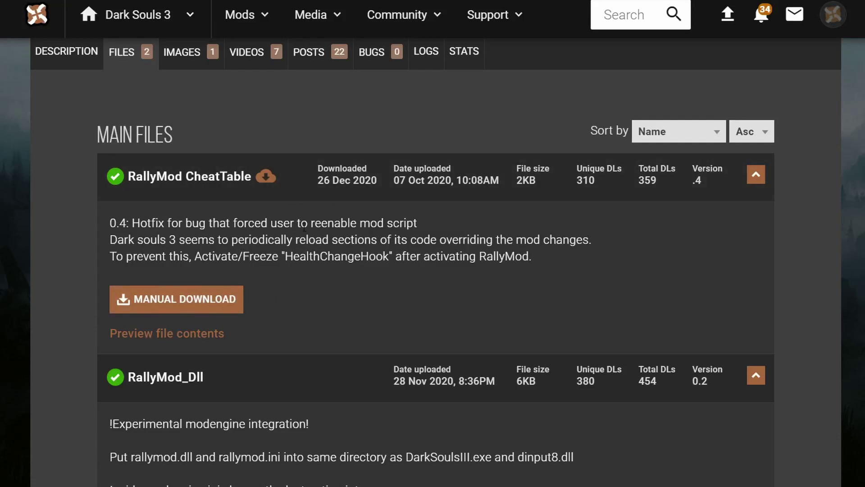
{"action": "scroll", "coordinate": [202, 164], "scroll_direction": "up", "scroll_amount": 2}
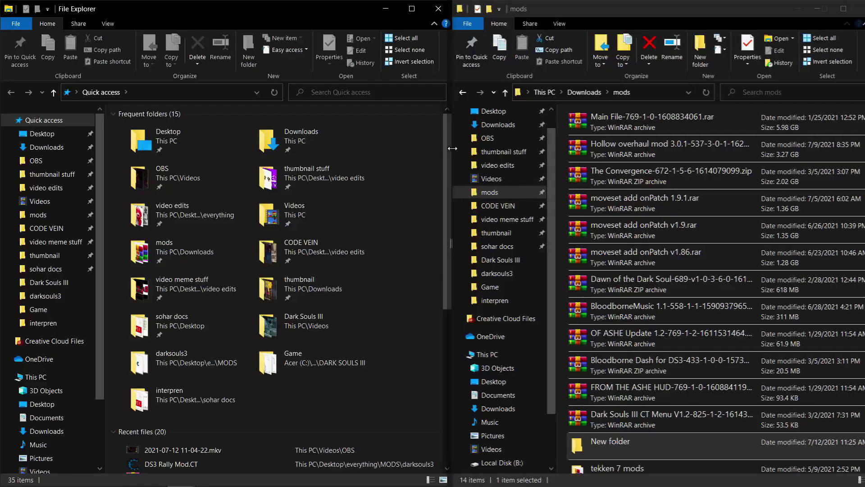
Fit the two File Explorer windows evenly side by side and select the Hollow overhaul mod 3.0.1 archive in the mods folder
{"action": "left_click_drag", "start_coordinate": [454, 185], "coordinate": [430, 186]}
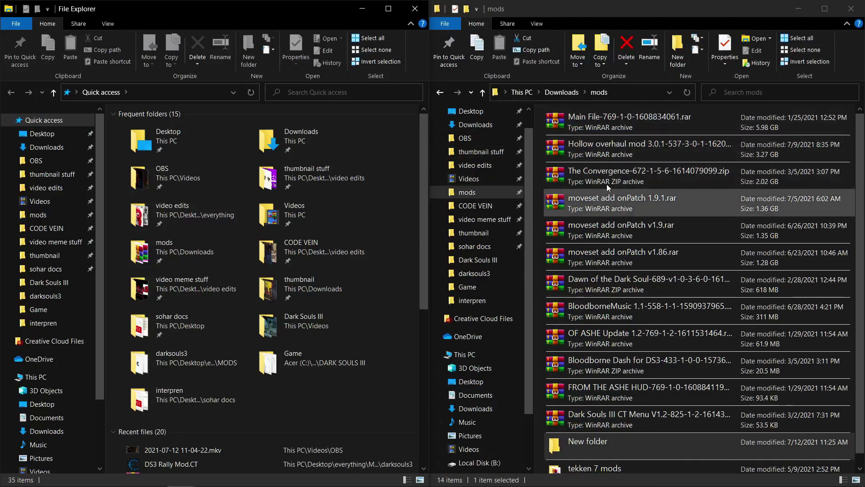
{"action": "left_click", "coordinate": [623, 149]}
{"action": "left_click", "coordinate": [652, 147]}
{"action": "left_click", "coordinate": [725, 155]}
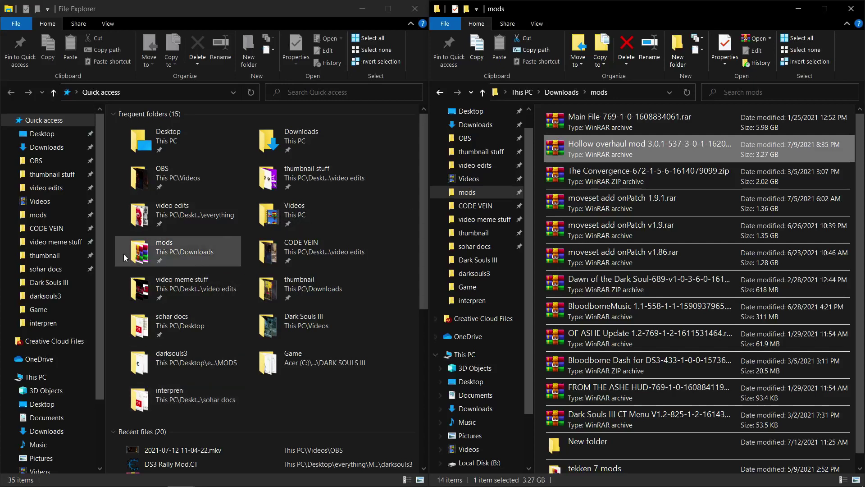
In the Quick access Explorer window, go through This PC to the Acer (C:) drive and open Program Files (x86)
{"action": "scroll", "coordinate": [43, 380], "scroll_direction": "down", "scroll_amount": 1}
{"action": "scroll", "coordinate": [41, 347], "scroll_direction": "down", "scroll_amount": 1}
{"action": "left_click", "coordinate": [38, 326]}
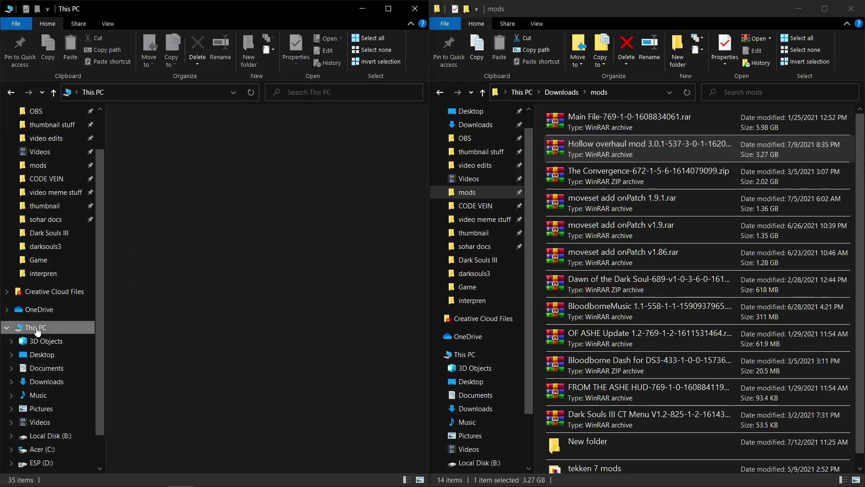
{"action": "double_click", "coordinate": [330, 280]}
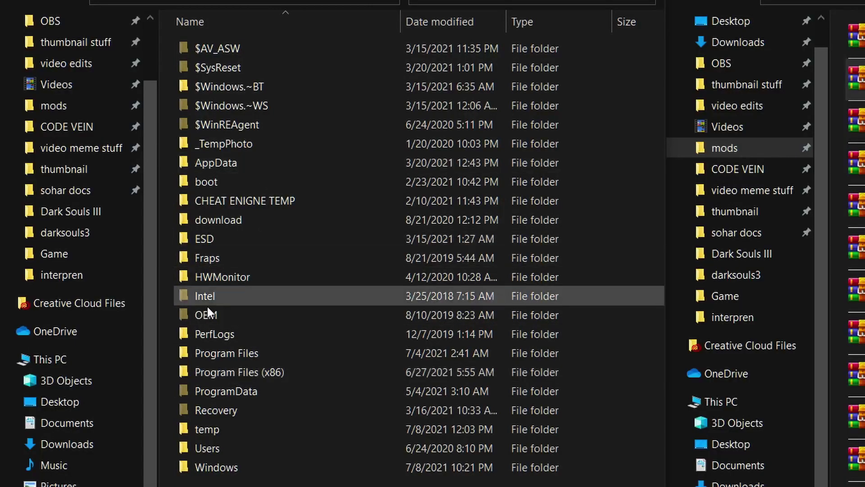
{"action": "double_click", "coordinate": [289, 377]}
Find and open the Steam folder within Program Files (x86)
{"action": "scroll", "coordinate": [288, 296], "scroll_direction": "down", "scroll_amount": 5}
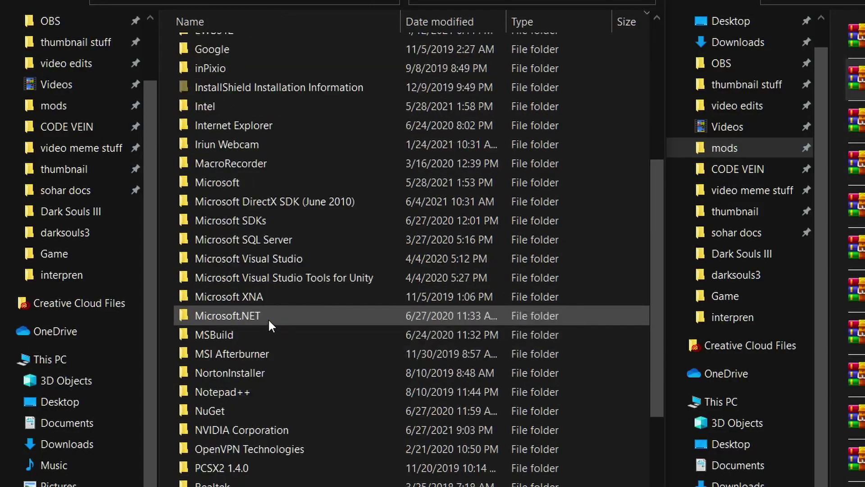
{"action": "scroll", "coordinate": [296, 409], "scroll_direction": "down", "scroll_amount": 4}
{"action": "left_click", "coordinate": [296, 334]}
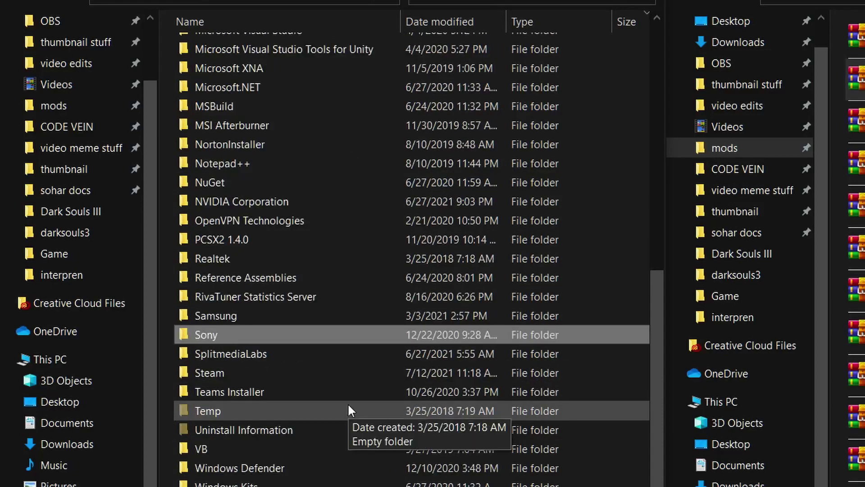
{"action": "scroll", "coordinate": [319, 276], "scroll_direction": "down", "scroll_amount": 1}
{"action": "left_click", "coordinate": [280, 318]}
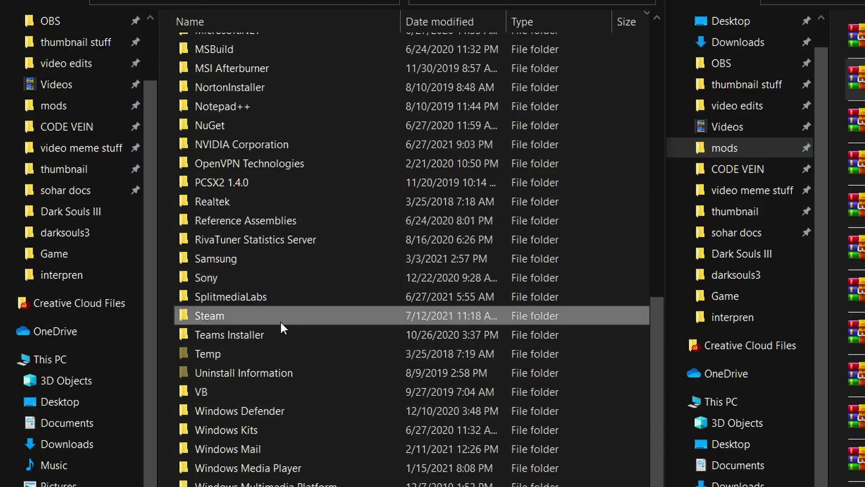
{"action": "double_click", "coordinate": [217, 317]}
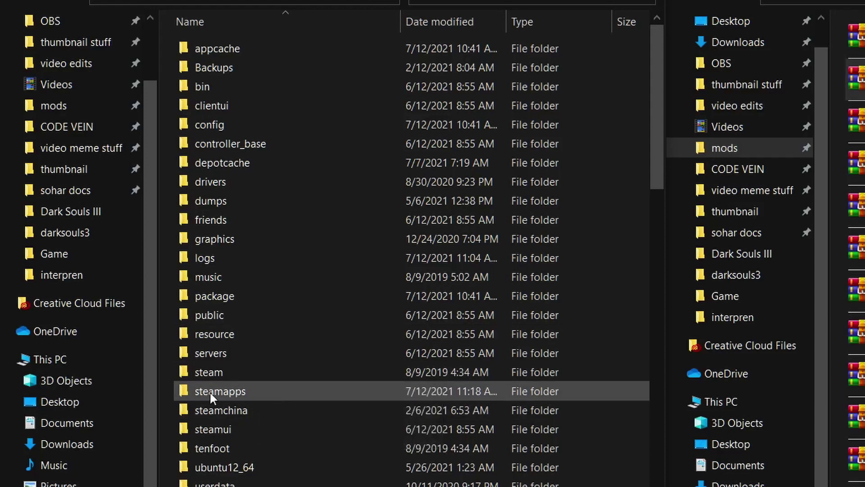
Open steamapps, common and DARK SOULS III in turn, and select the Game folder inside
{"action": "double_click", "coordinate": [223, 391]}
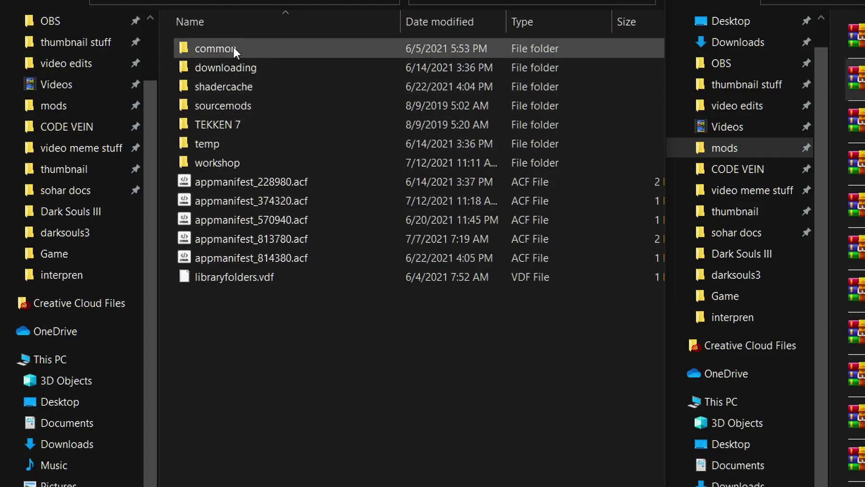
{"action": "double_click", "coordinate": [234, 48]}
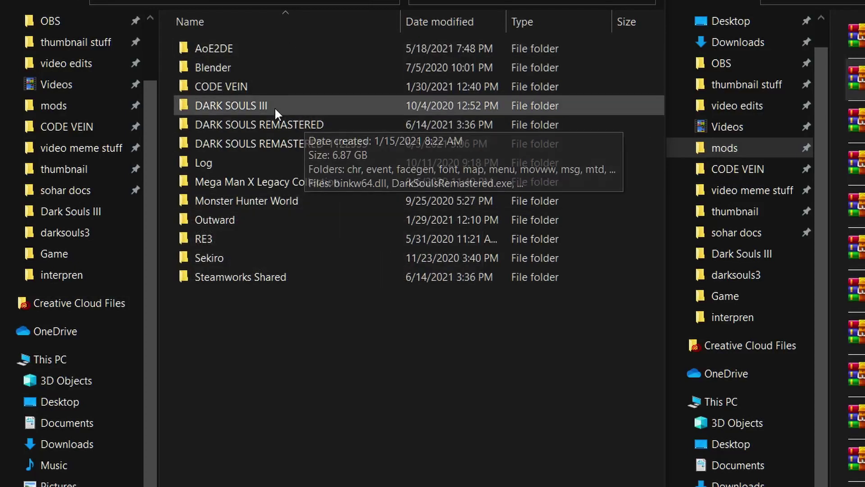
{"action": "double_click", "coordinate": [249, 105]}
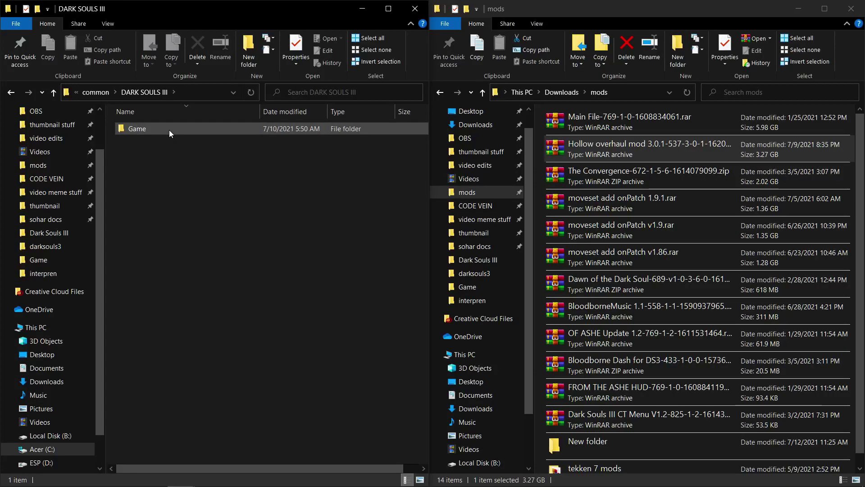
{"action": "left_click", "coordinate": [169, 130]}
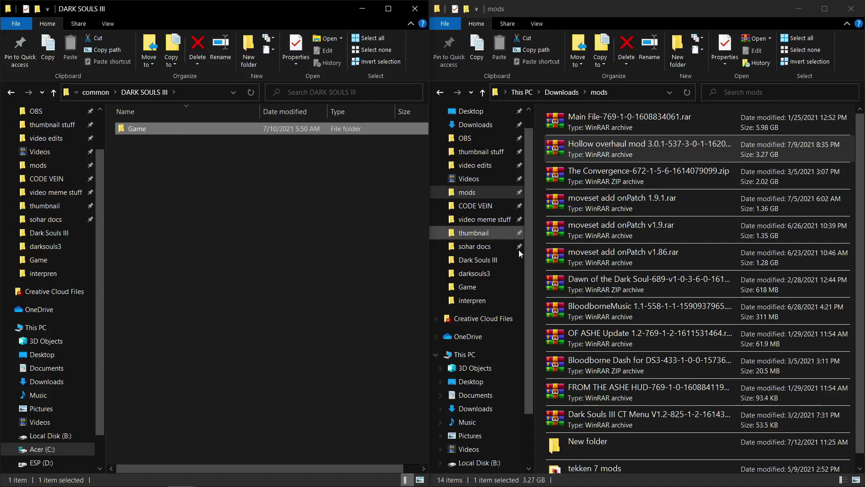
Open the Hollow overhaul mod 3.0.1 archive in WinRAR and dismiss the licence purchase reminder
{"action": "left_click", "coordinate": [592, 149]}
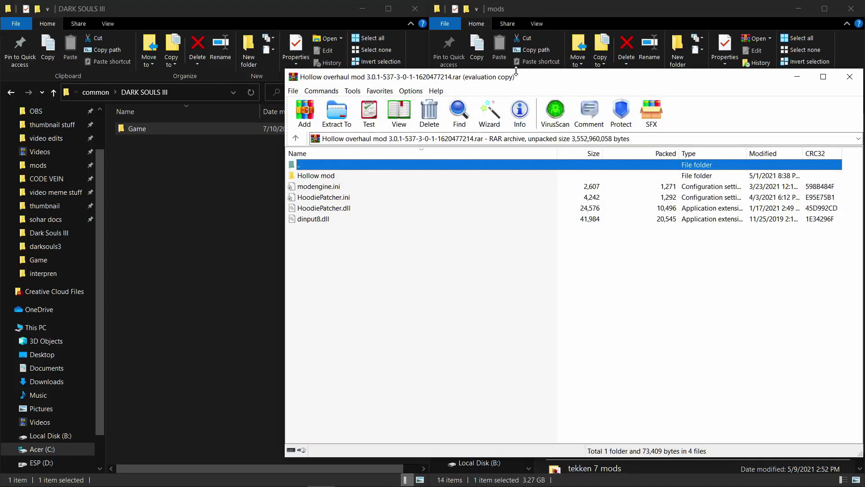
{"action": "left_click_drag", "start_coordinate": [656, 69], "coordinate": [655, 49]}
{"action": "left_click_drag", "start_coordinate": [578, 59], "coordinate": [716, 53]}
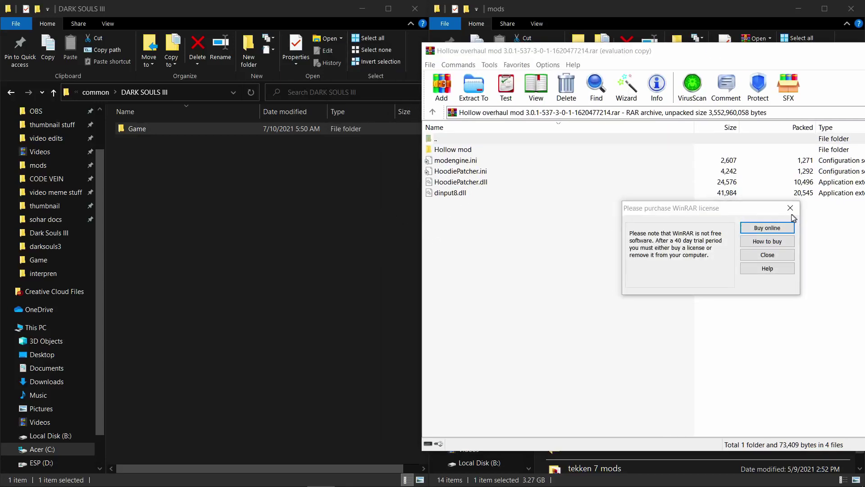
{"action": "left_click", "coordinate": [787, 209]}
{"action": "left_click", "coordinate": [423, 255]}
Move the archive window over the Explorer windows so that all its columns are in view
{"action": "left_click_drag", "start_coordinate": [474, 51], "coordinate": [582, 50]}
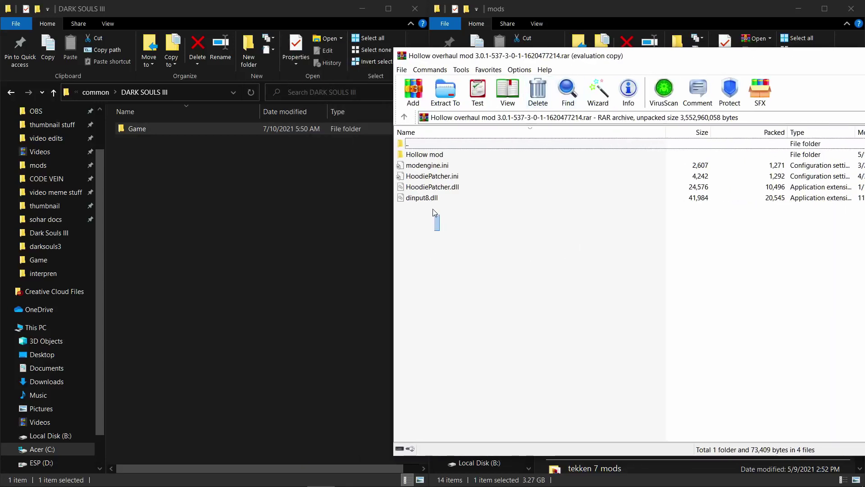
{"action": "left_click_drag", "start_coordinate": [433, 209], "coordinate": [444, 263]}
{"action": "left_click_drag", "start_coordinate": [656, 57], "coordinate": [474, 78]}
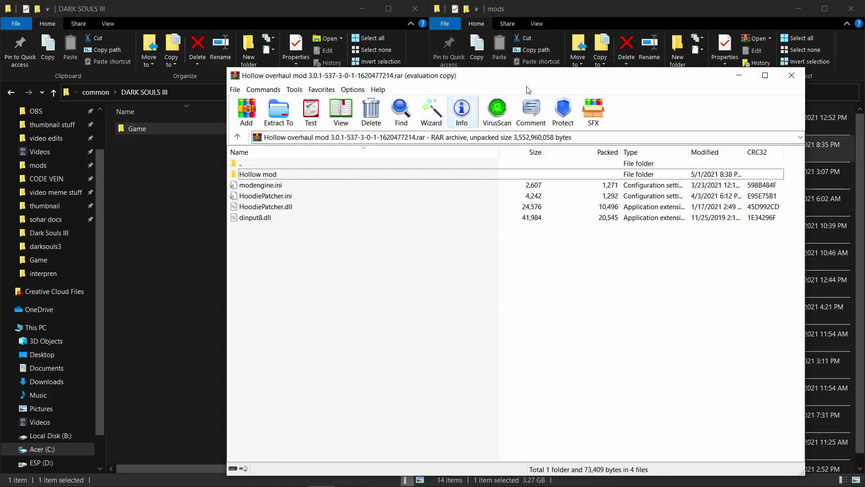
Close the mod archive and open the DS3 Rally Mod.CT table in Cheat Engine, moving its window fully into view
{"action": "left_click", "coordinate": [796, 82]}
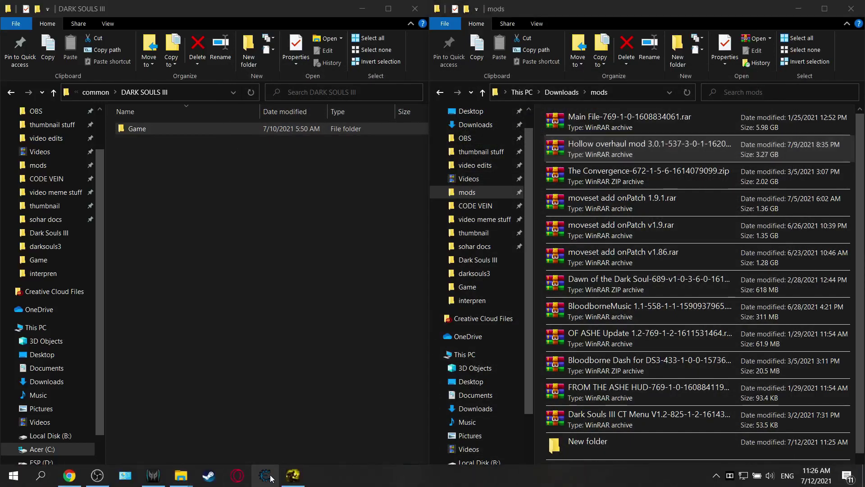
{"action": "right_click", "coordinate": [266, 475]}
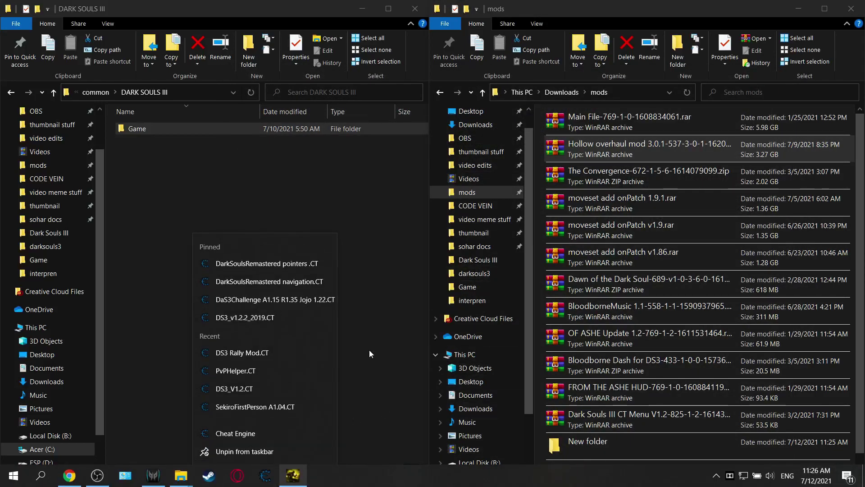
{"action": "left_click", "coordinate": [242, 357]}
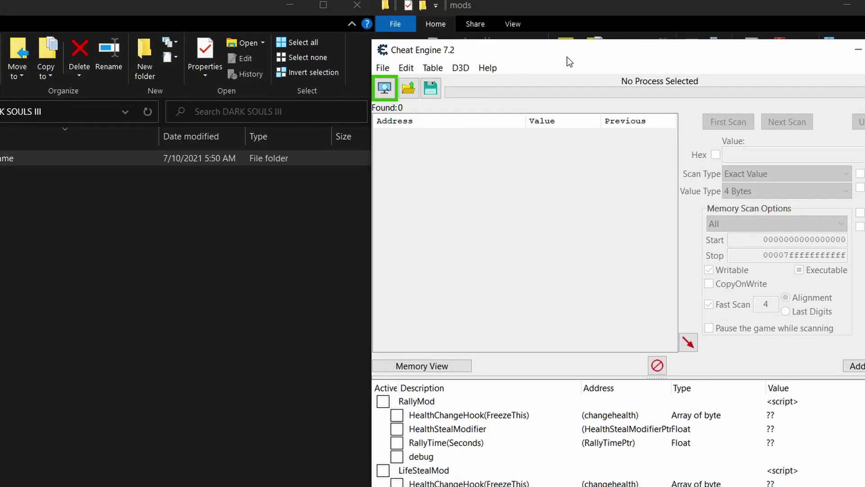
{"action": "left_click_drag", "start_coordinate": [567, 56], "coordinate": [488, 41]}
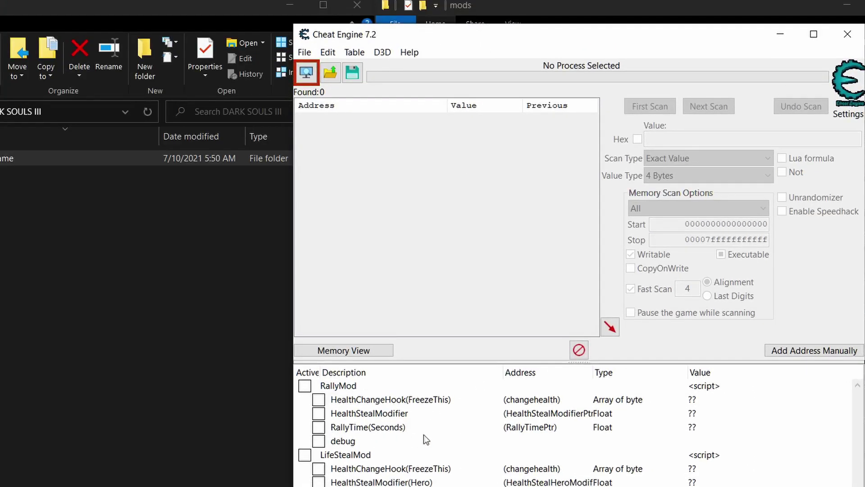
Attach Cheat Engine to the DARK SOULS III application process and keep the current address list
{"action": "left_click", "coordinate": [308, 73]}
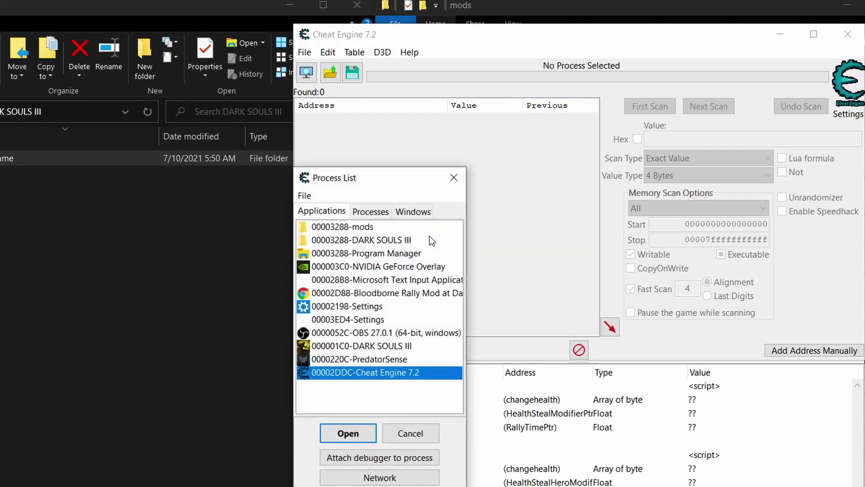
{"action": "left_click", "coordinate": [421, 346]}
{"action": "left_click_drag", "start_coordinate": [352, 184], "coordinate": [602, 144]}
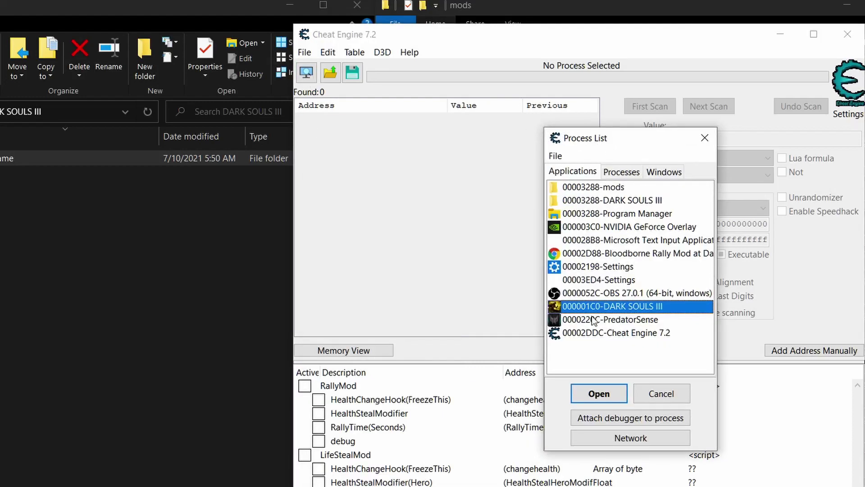
{"action": "left_click", "coordinate": [599, 393]}
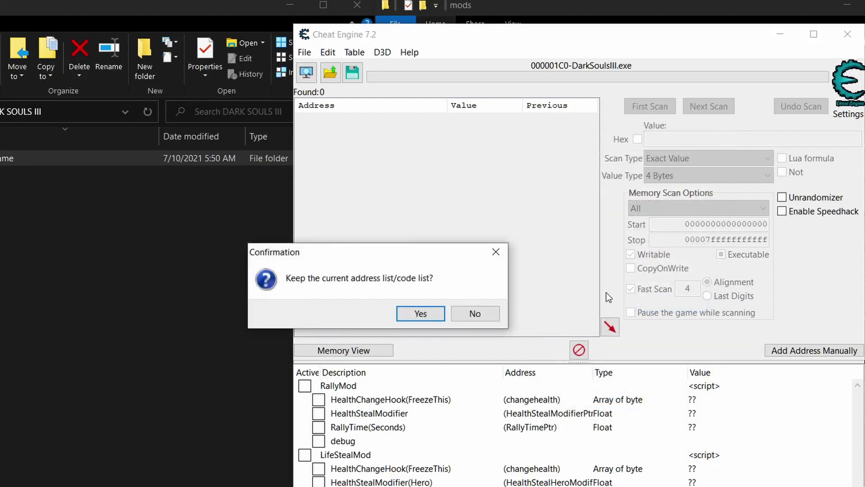
{"action": "left_click", "coordinate": [415, 314]}
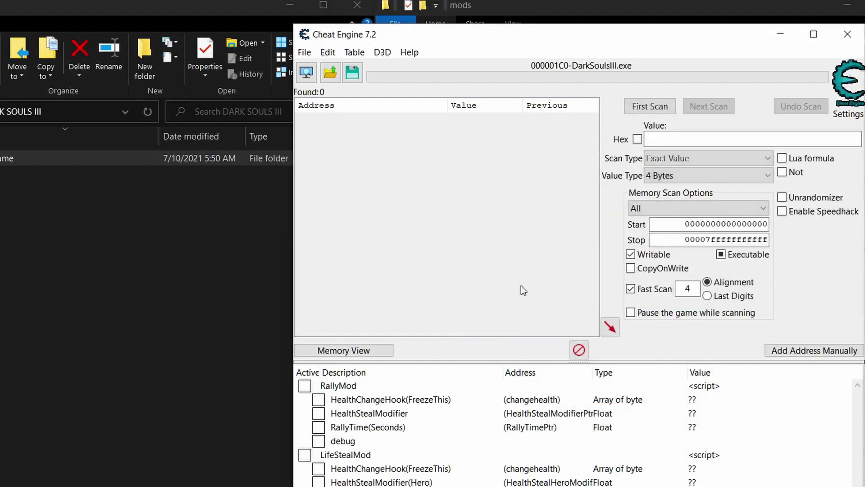
Activate the RallyMod script and freeze its HealthChangeHook(FreezeThis) entry
{"action": "left_click", "coordinate": [309, 386]}
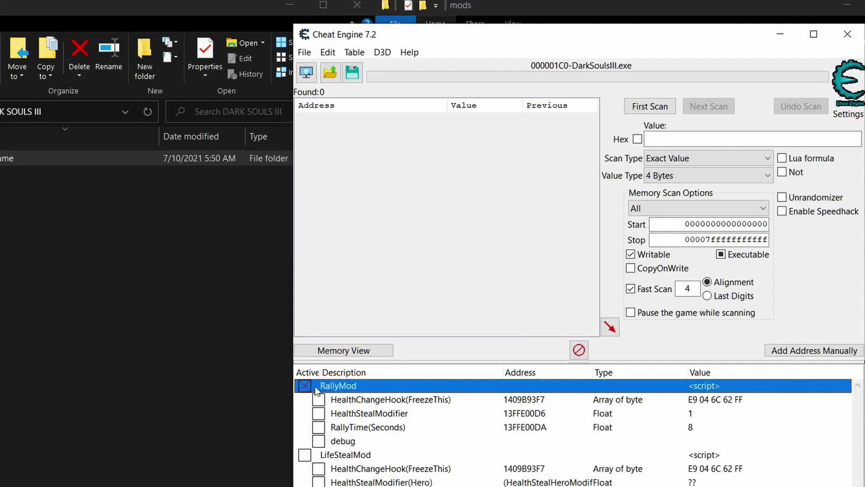
{"action": "left_click", "coordinate": [383, 403]}
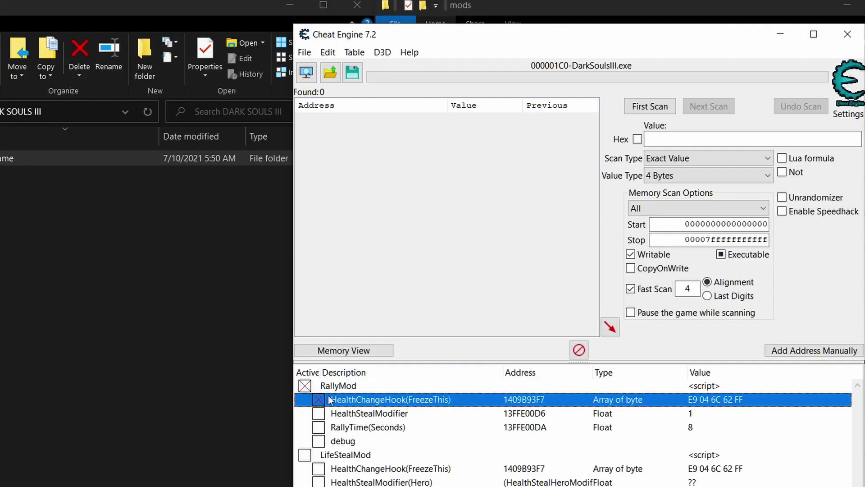
{"action": "left_click", "coordinate": [343, 389]}
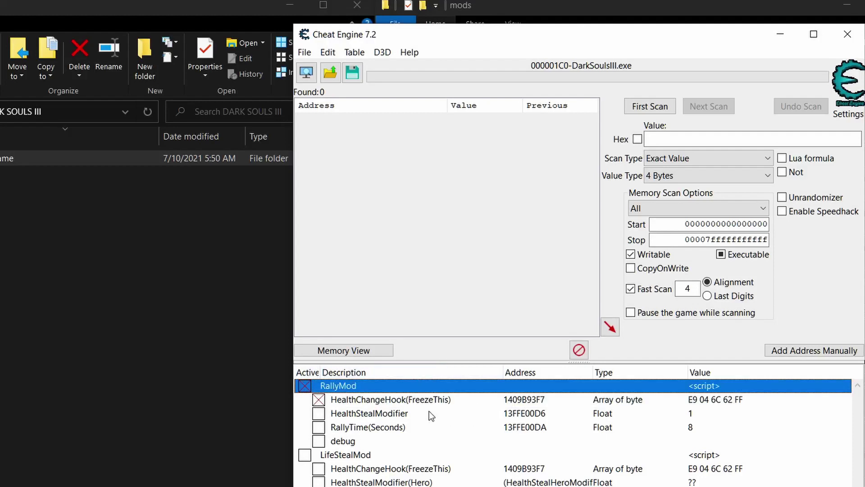
Set the RallyMod HealthStealModifier value to 0.7
{"action": "left_click", "coordinate": [332, 413]}
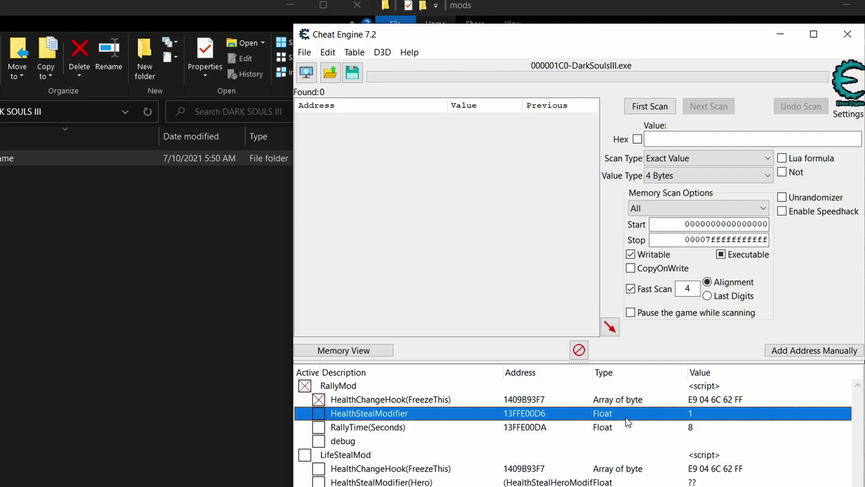
{"action": "double_click", "coordinate": [692, 415]}
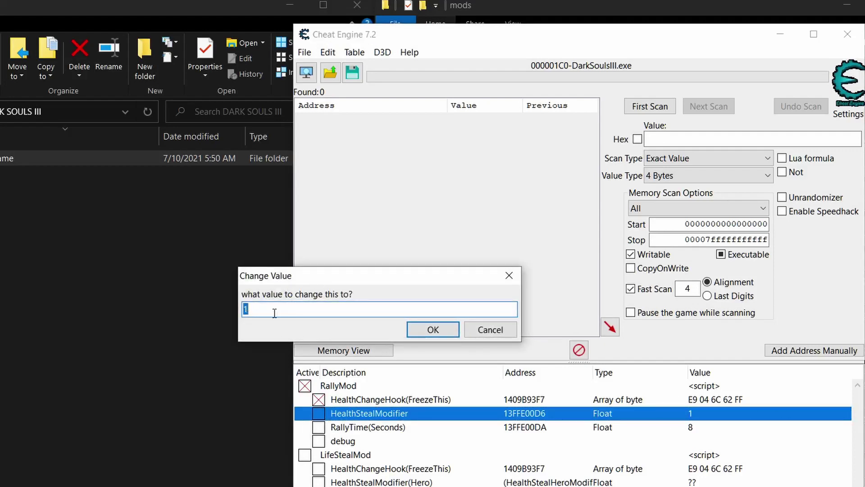
{"action": "type", "text": "0.6"}
{"action": "left_click", "coordinate": [284, 310]}
{"action": "left_click", "coordinate": [411, 329]}
Set the RallyTime(Seconds) value of RallyMod to 5
{"action": "double_click", "coordinate": [691, 426]}
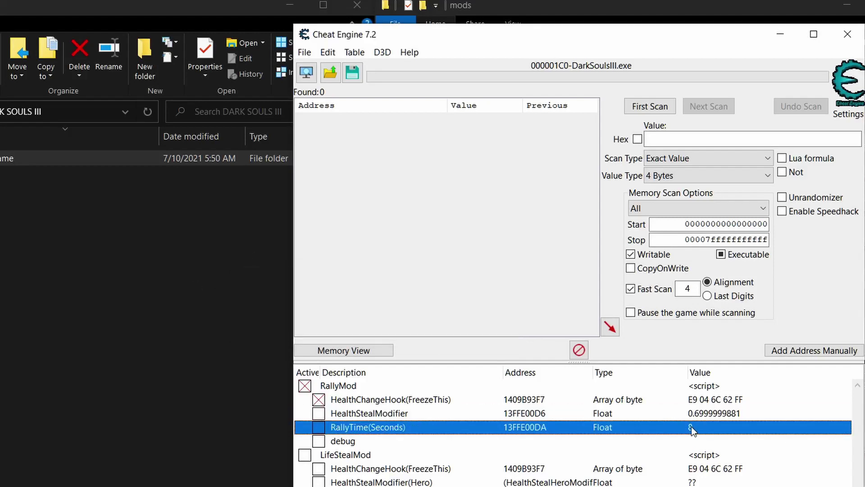
{"action": "left_click", "coordinate": [275, 314]}
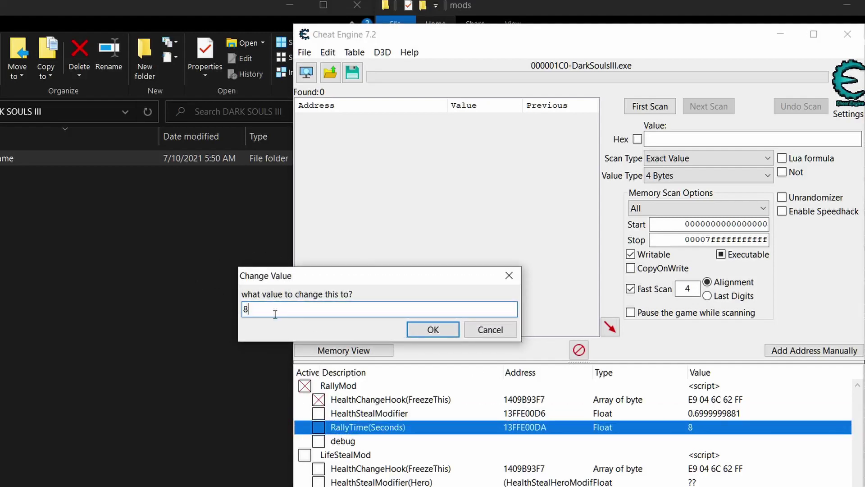
{"action": "type", "text": "5"}
{"action": "left_click", "coordinate": [445, 332]}
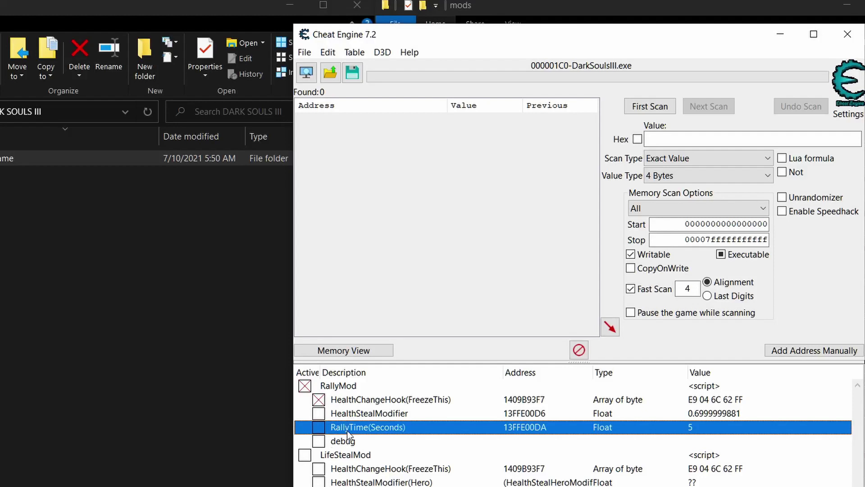
Review the RallyMod entries against the LifeStealMod entries in the cheat table
{"action": "left_click", "coordinate": [351, 413]}
{"action": "left_click", "coordinate": [384, 390]}
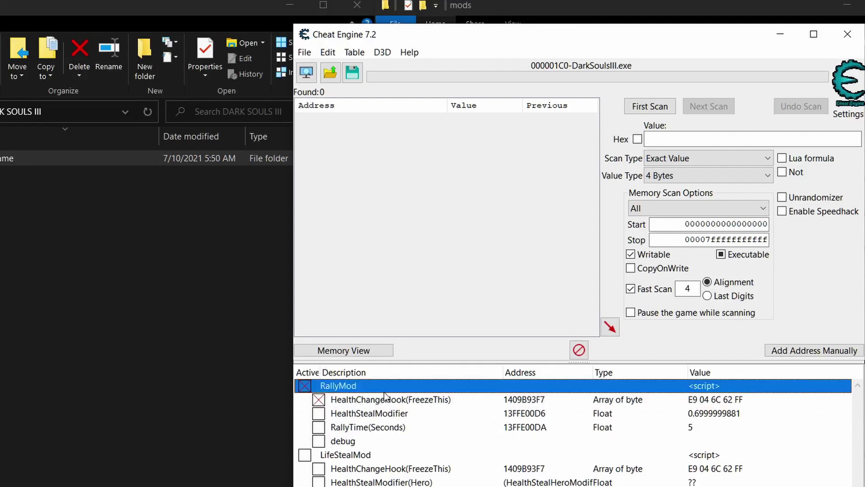
{"action": "left_click", "coordinate": [394, 426]}
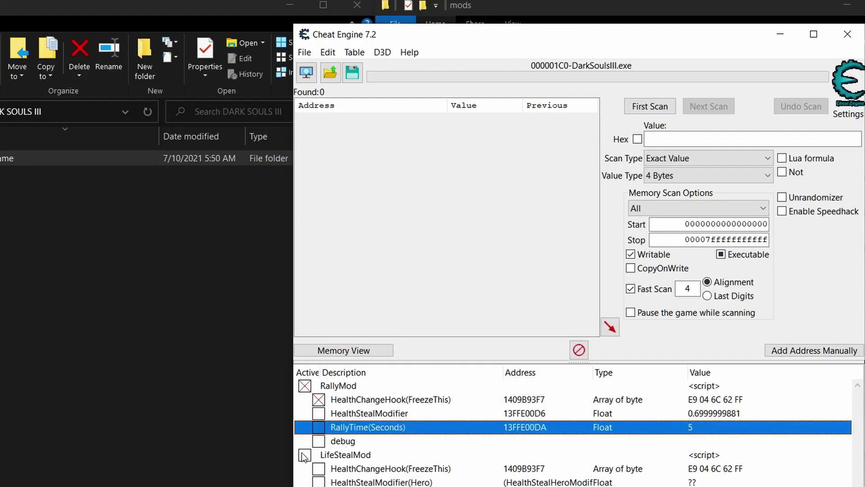
{"action": "left_click", "coordinate": [368, 468]}
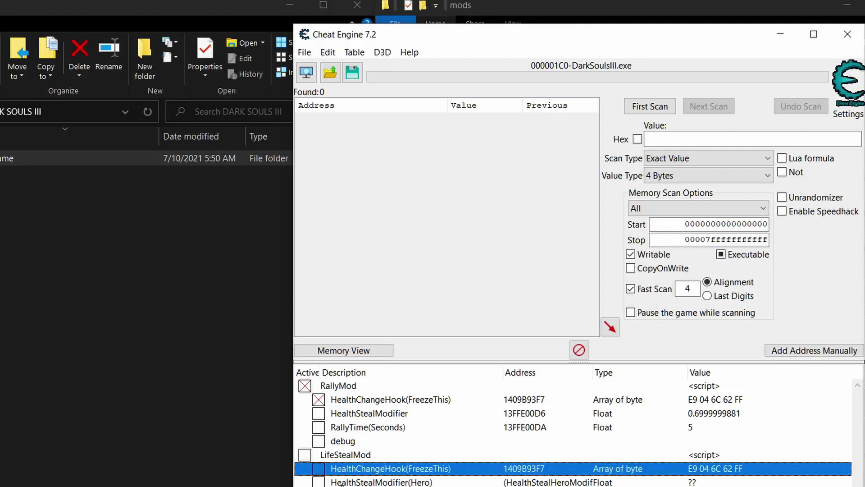
{"action": "left_click", "coordinate": [357, 458]}
{"action": "left_click", "coordinate": [371, 481]}
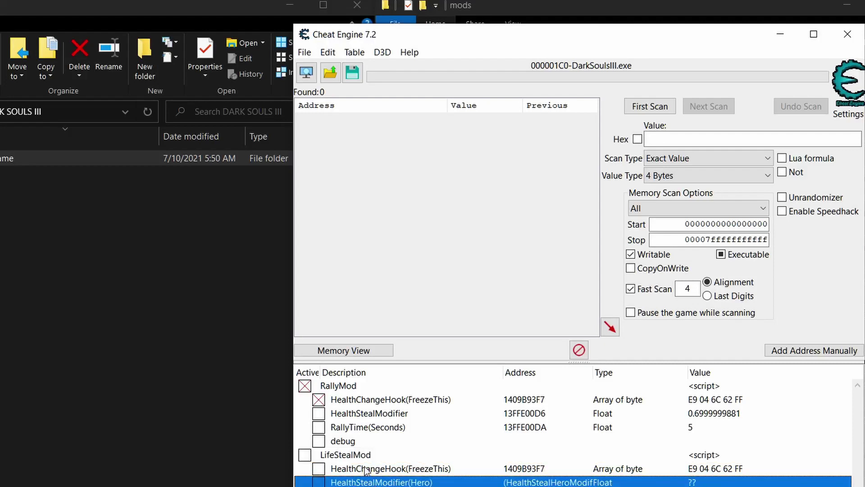
{"action": "left_click", "coordinate": [367, 467]}
{"action": "left_click", "coordinate": [372, 415]}
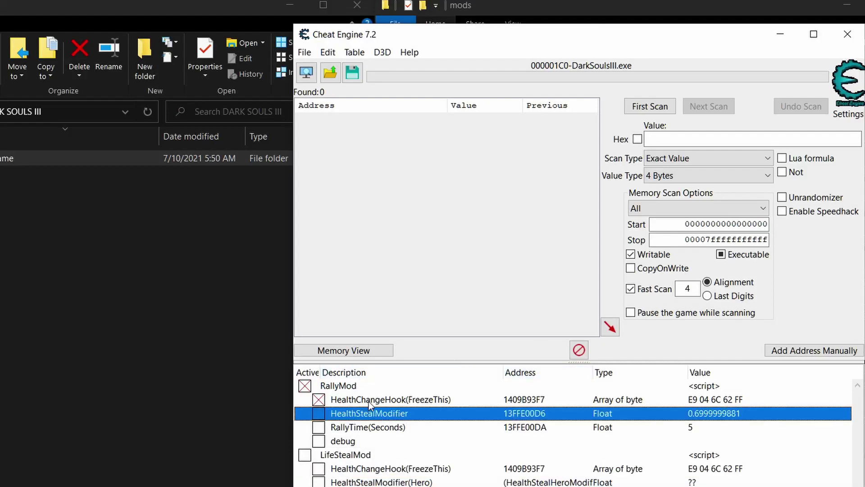
{"action": "left_click", "coordinate": [382, 387]}
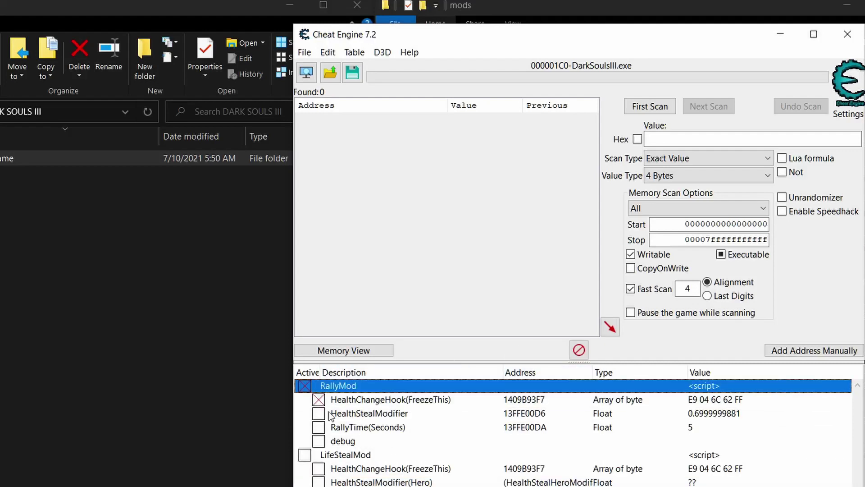
{"action": "left_click", "coordinate": [384, 400]}
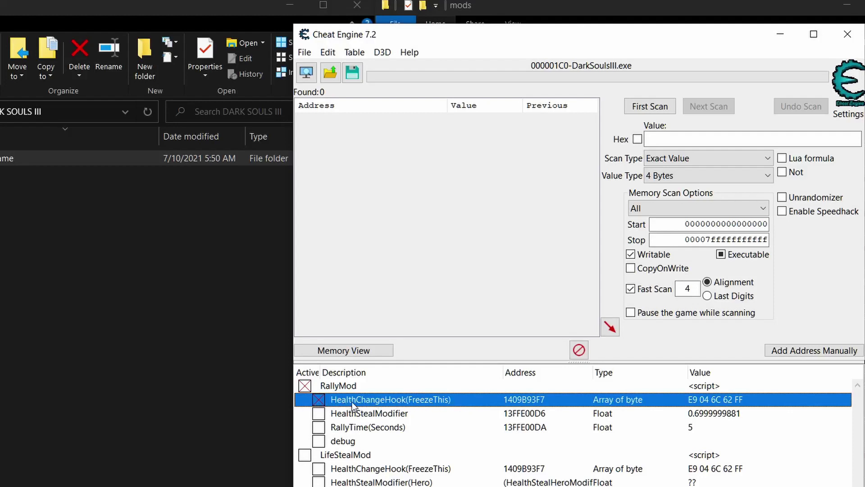
Minimize Cheat Engine, switch to Dark Souls III and inspect the Right Hand Weapon 1 slot in the equipment screen
{"action": "left_click", "coordinate": [780, 36]}
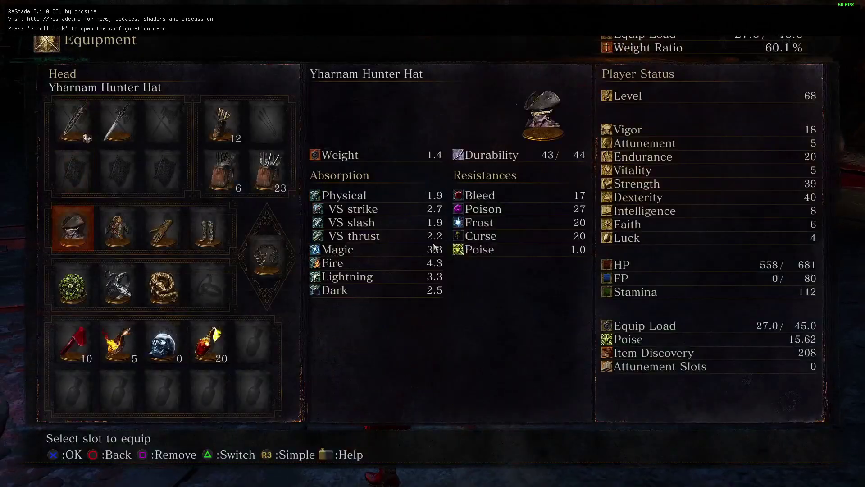
{"action": "key", "text": "Up"}
{"action": "key", "text": "Up"}
{"action": "key", "text": "Right"}
{"action": "key", "text": "Left"}
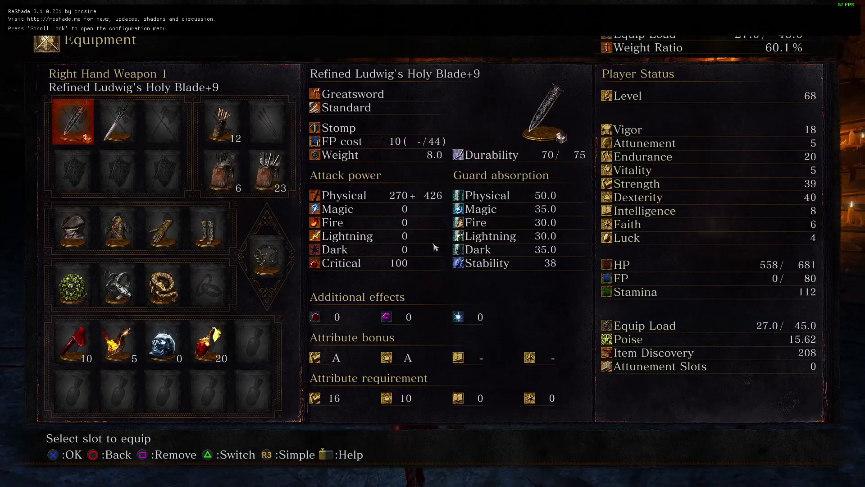
{"action": "key", "text": "Escape"}
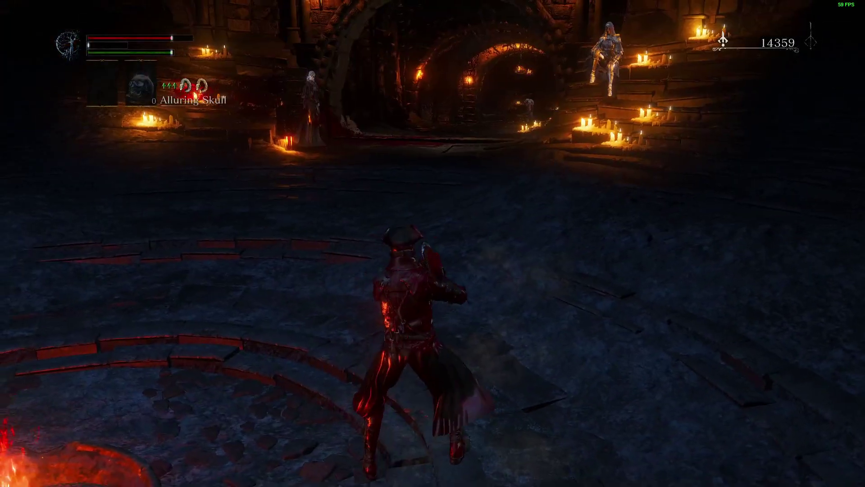
{"action": "key", "text": "Escape"}
{"action": "key", "text": "Escape"}
{"action": "key", "text": "space"}
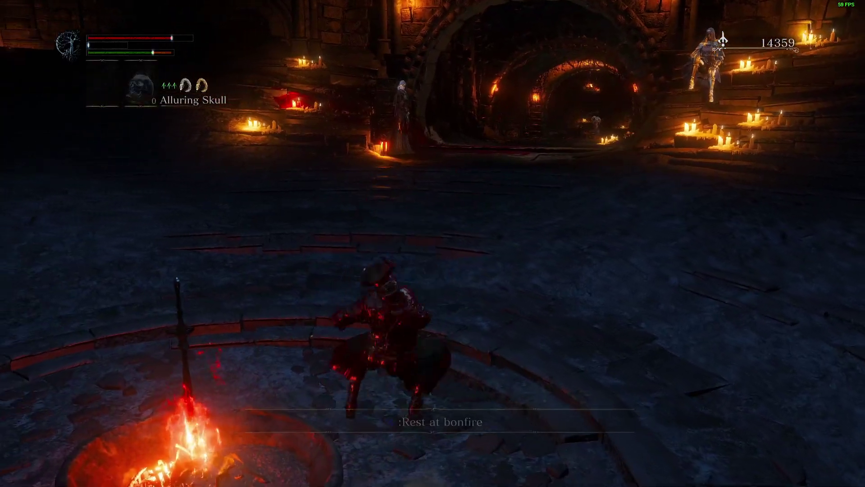
{"action": "key", "text": "w"}
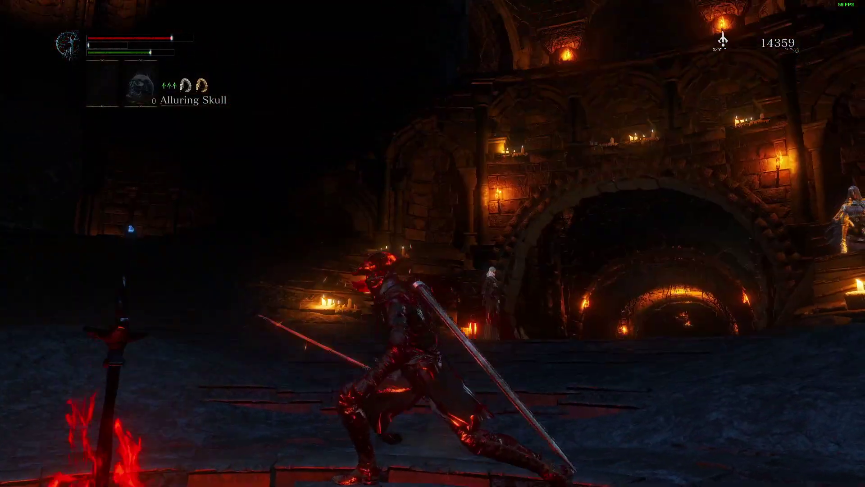
{"action": "key", "text": "space"}
{"action": "key", "text": "space"}
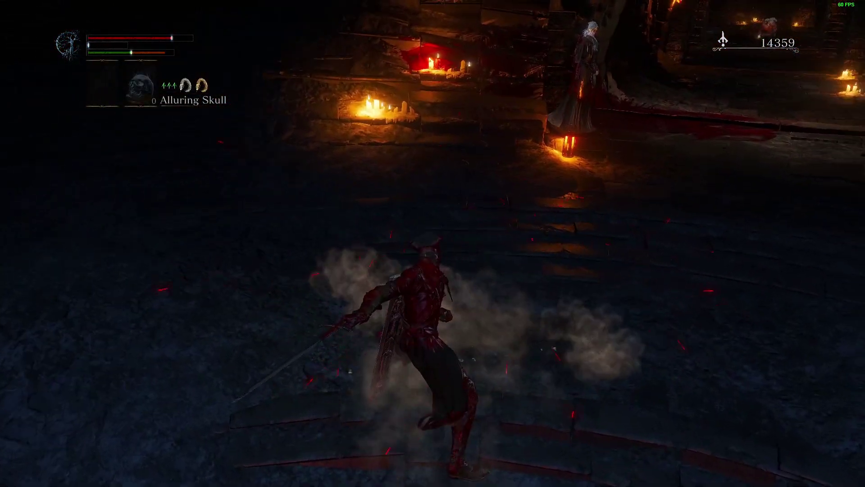
{"action": "key", "text": "space"}
Compare Refined Ludwig's Holy Blade+9 in the Right Hand Weapon 1 slot with Ludwig's Holy Blade in slot 2 on the equipment screen
{"action": "key", "text": "Escape"}
{"action": "key", "text": "e"}
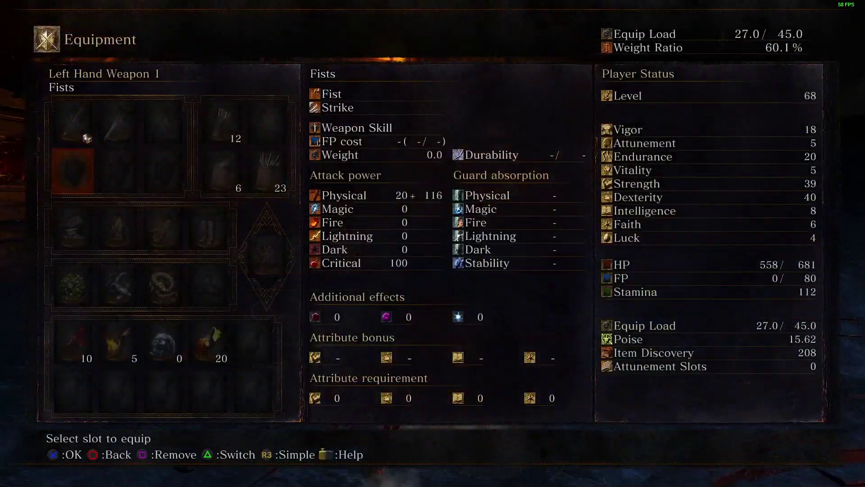
{"action": "key", "text": "Up"}
{"action": "key", "text": "Right"}
{"action": "key", "text": "Left"}
{"action": "key", "text": "Right"}
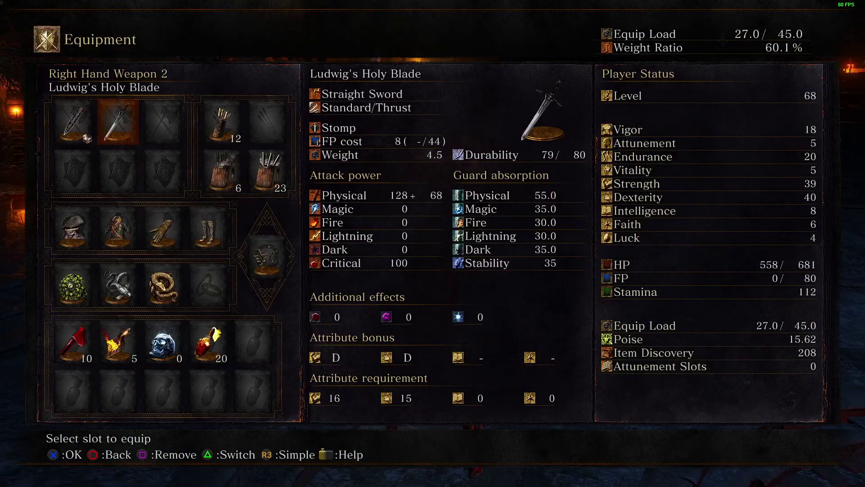
{"action": "key", "text": "Left"}
{"action": "key", "text": "Right"}
{"action": "key", "text": "Left"}
{"action": "key", "text": "Right"}
{"action": "key", "text": "Left"}
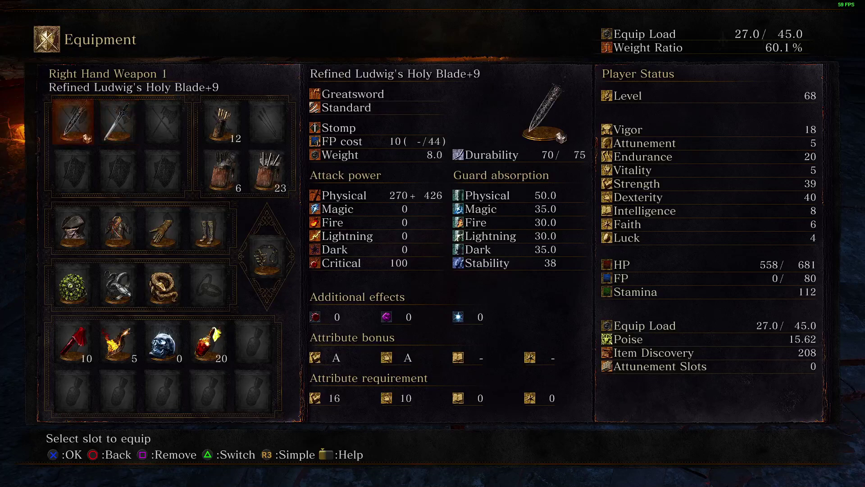
{"action": "key", "text": "Right"}
{"action": "key", "text": "Left"}
{"action": "key", "text": "Right"}
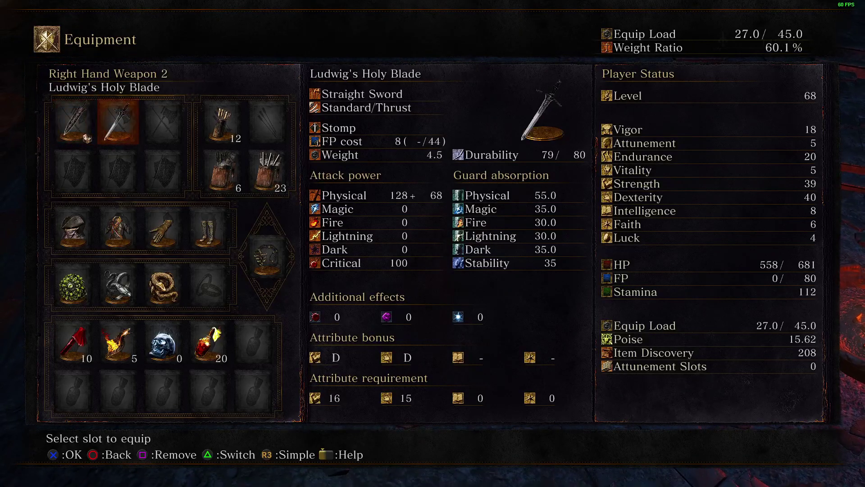
{"action": "key", "text": "Left"}
{"action": "key", "text": "Right"}
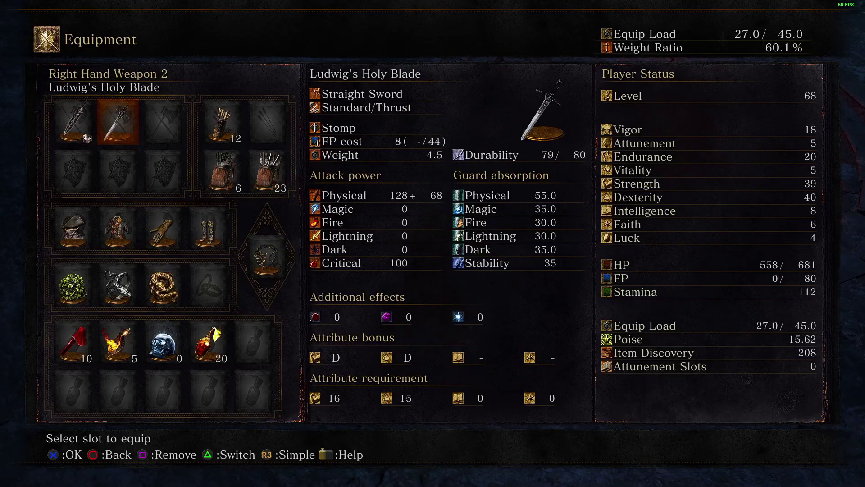
Open the weapon list for the Right Hand Weapon 2 slot and compare Ludwig's Holy Blade with Sharp Saw Spear+3
{"action": "key", "text": "r"}
{"action": "key", "text": "e"}
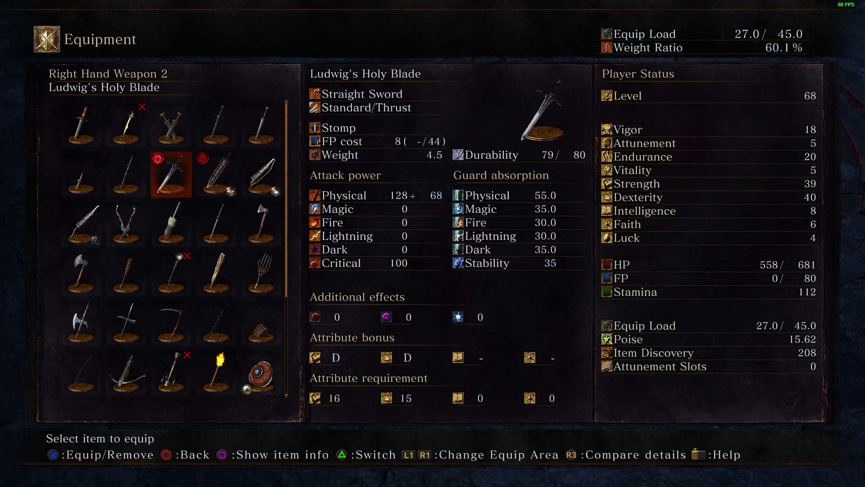
{"action": "key", "text": "Right"}
{"action": "key", "text": "Left"}
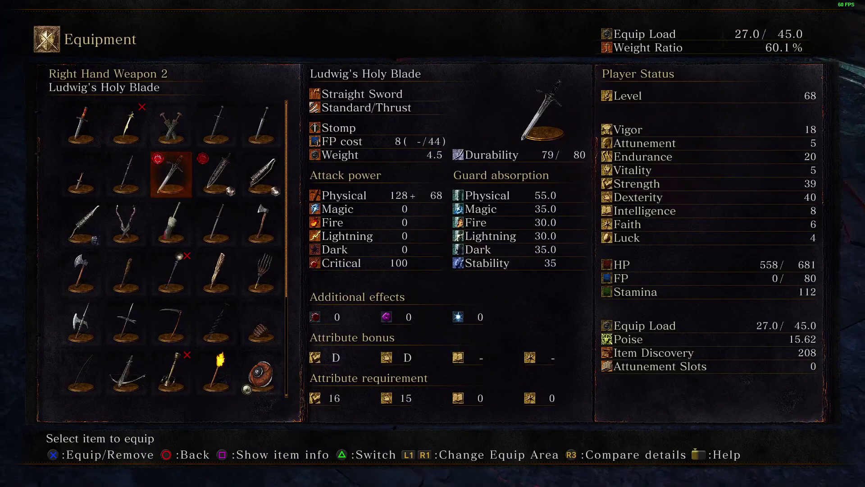
{"action": "key", "text": "Right"}
{"action": "key", "text": "Right"}
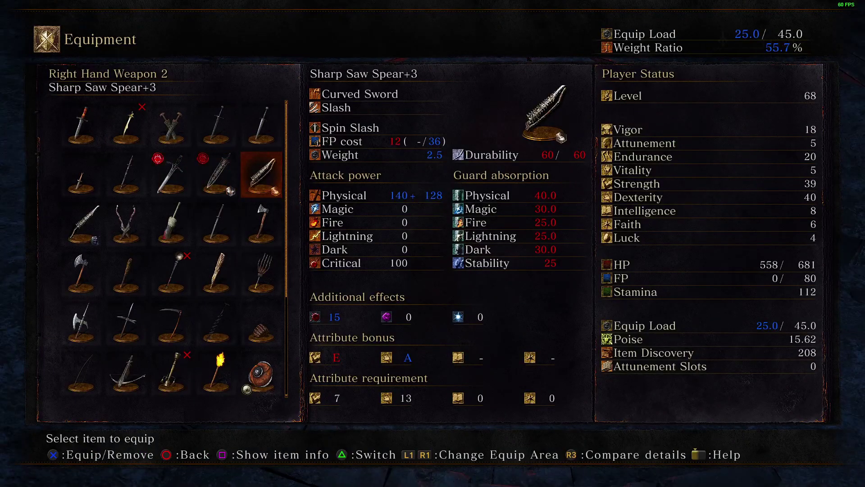
Compare the stats of Sharp Saw Spear+3 and Hollow Saw Spear decomposed+3 in the weapon list, keeping the equipped weapon
{"action": "key", "text": "Right"}
{"action": "key", "text": "Left"}
{"action": "key", "text": "Right"}
{"action": "key", "text": "Right"}
{"action": "key", "text": "Left"}
{"action": "key", "text": "Left"}
{"action": "key", "text": "Right"}
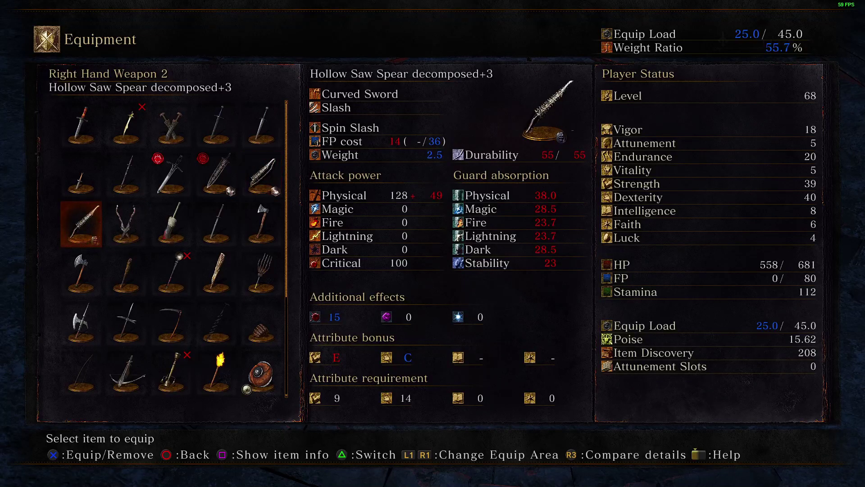
{"action": "key", "text": "Left"}
{"action": "key", "text": "Right"}
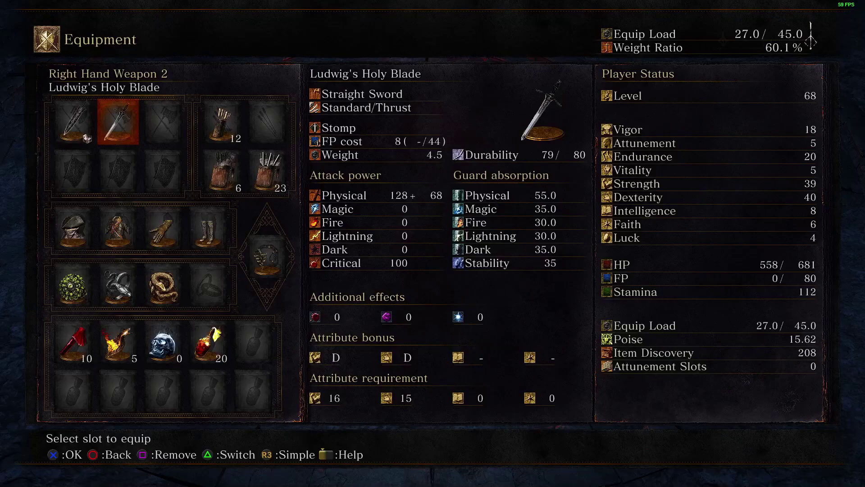
Leave the equipment screen and move the character beside the bonfire to show Ludwig's Holy Blade in action
{"action": "key", "text": "Escape"}
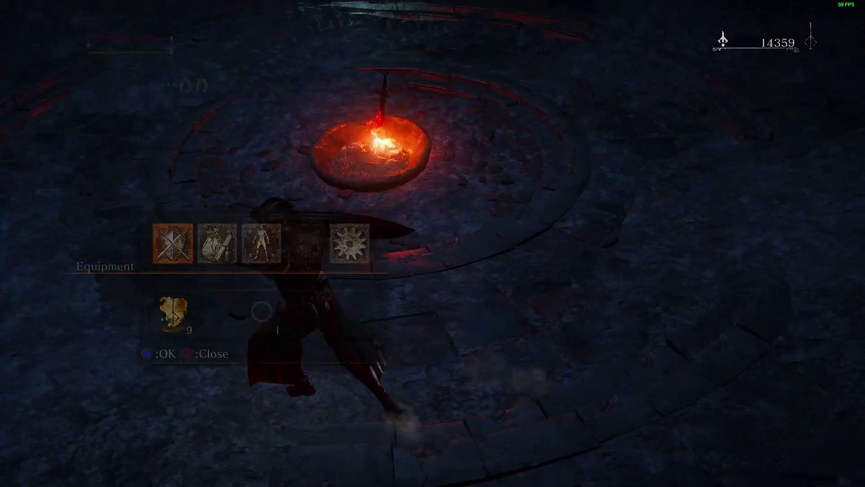
{"action": "key", "text": "Escape"}
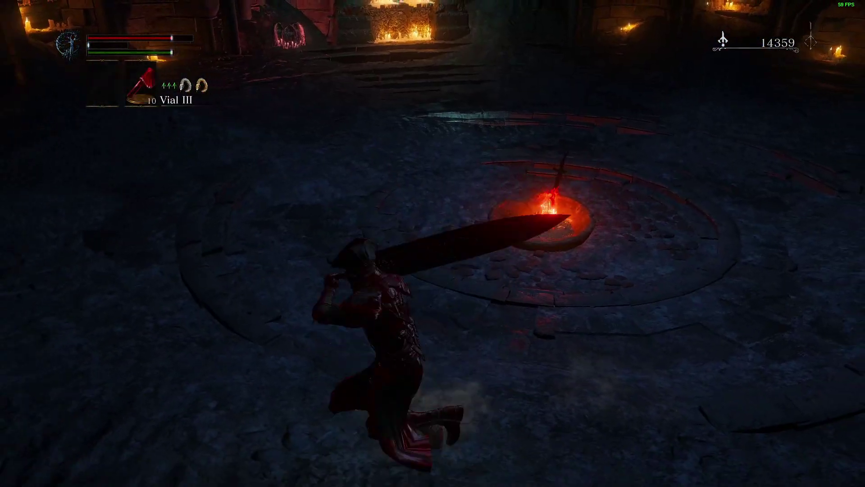
{"action": "key", "text": "w"}
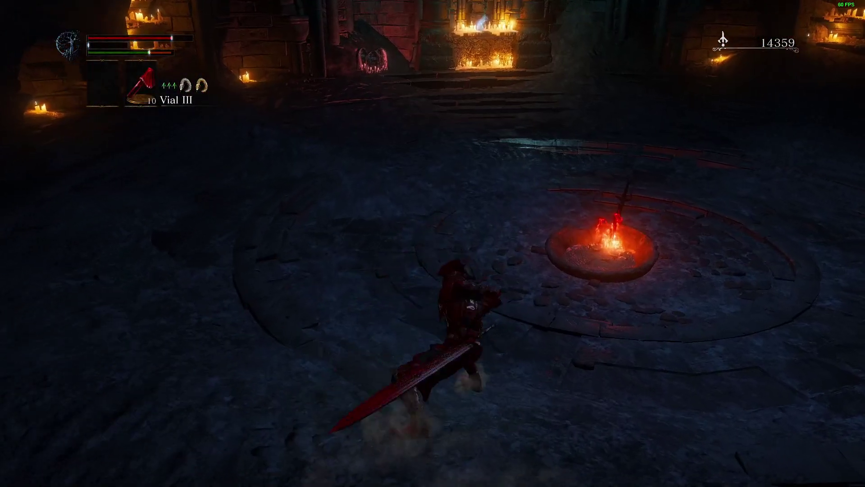
{"action": "key", "text": "w"}
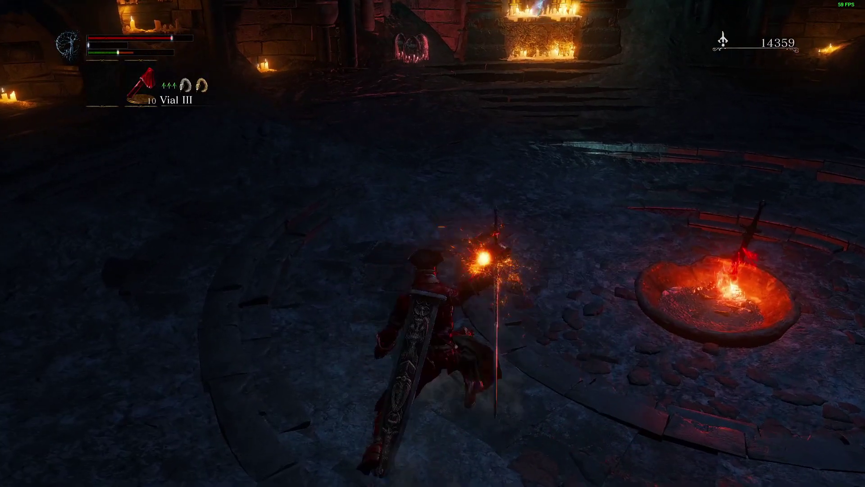
{"action": "key", "text": "w"}
{"action": "key", "text": "d"}
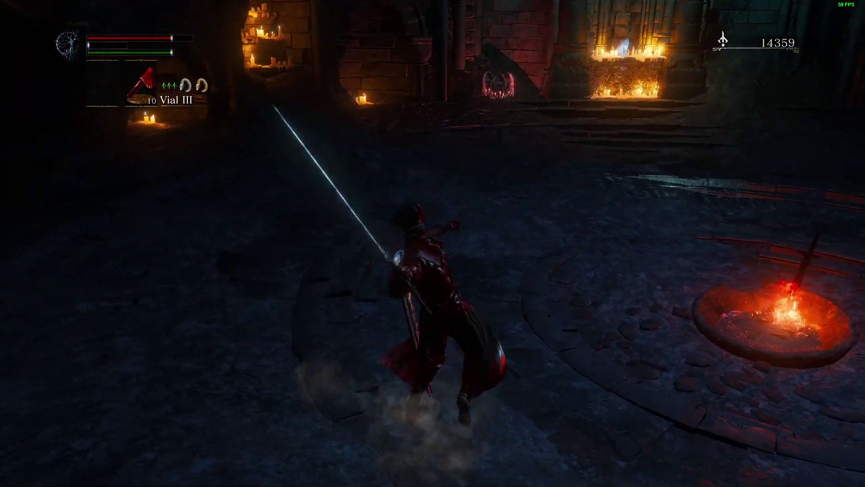
Equip Sharp Saw Spear+3 in the Right Hand Weapon 2 slot and return to the game
{"action": "key", "text": "Escape"}
{"action": "key", "text": "e"}
{"action": "key", "text": "Down"}
{"action": "key", "text": "Up"}
{"action": "key", "text": "Right"}
{"action": "key", "text": "e"}
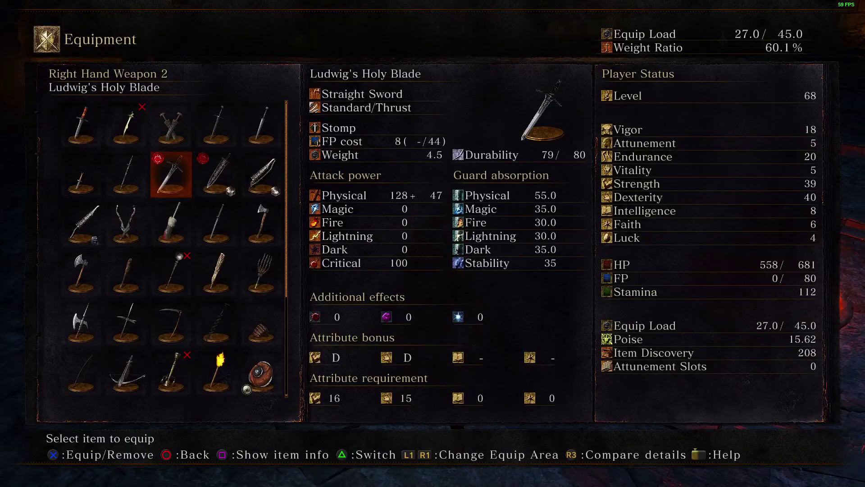
{"action": "key", "text": "Right"}
{"action": "key", "text": "Right"}
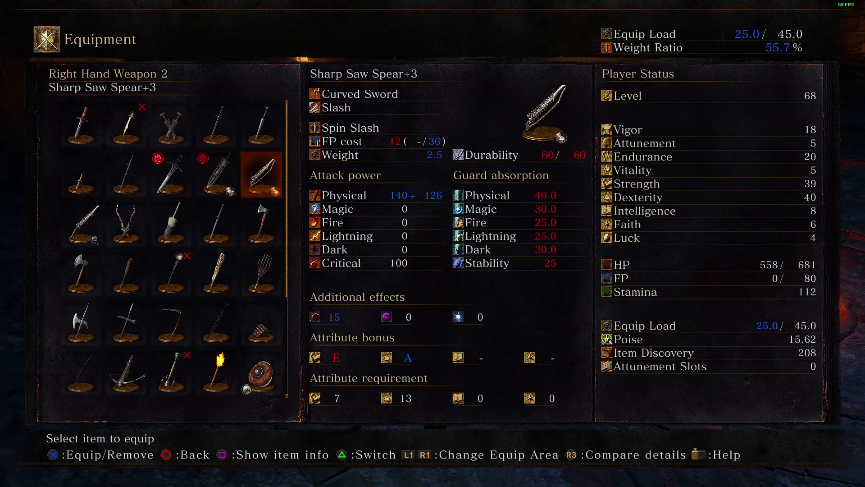
{"action": "key", "text": "Return"}
{"action": "key", "text": "Escape"}
{"action": "key", "text": "Escape"}
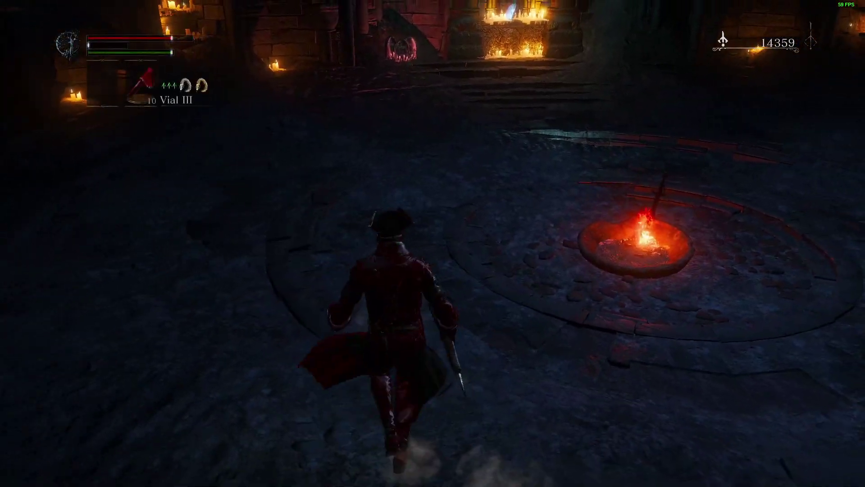
Run the character past the bonfire and perform several attacks with the large sword to demonstrate its moveset
{"action": "key", "text": "w"}
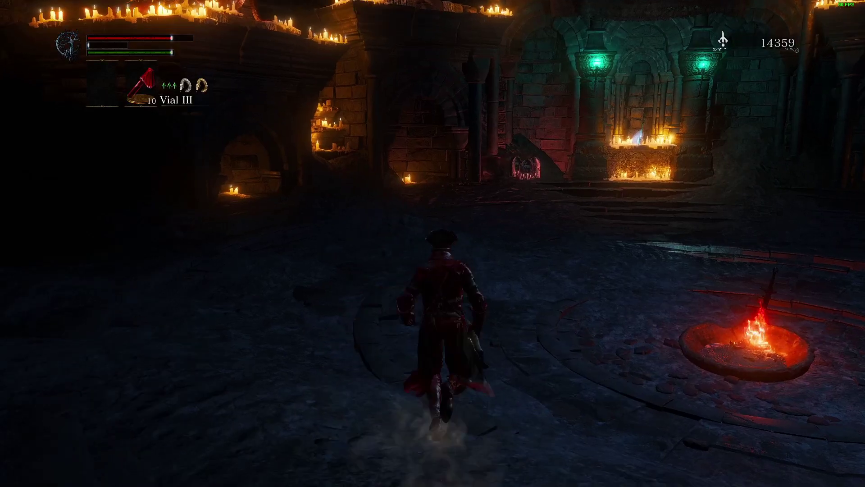
{"action": "key", "text": "u"}
{"action": "key", "text": "u"}
{"action": "key", "text": "u"}
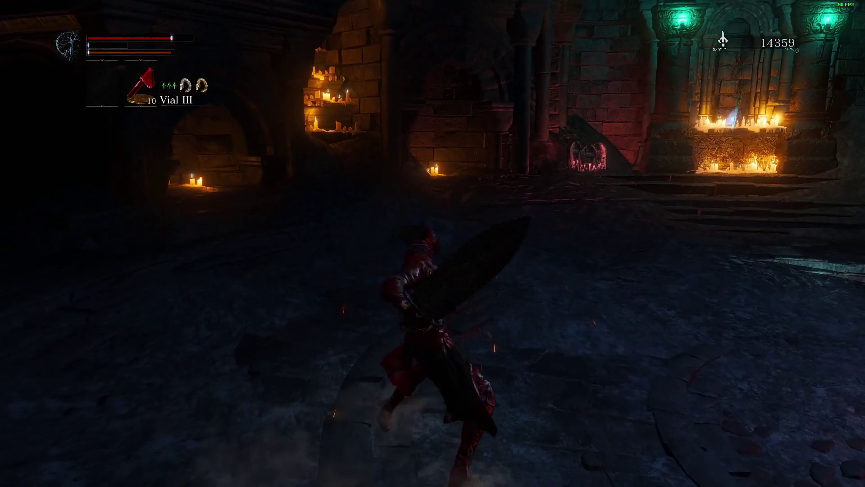
{"action": "key", "text": "w"}
{"action": "key", "text": "u"}
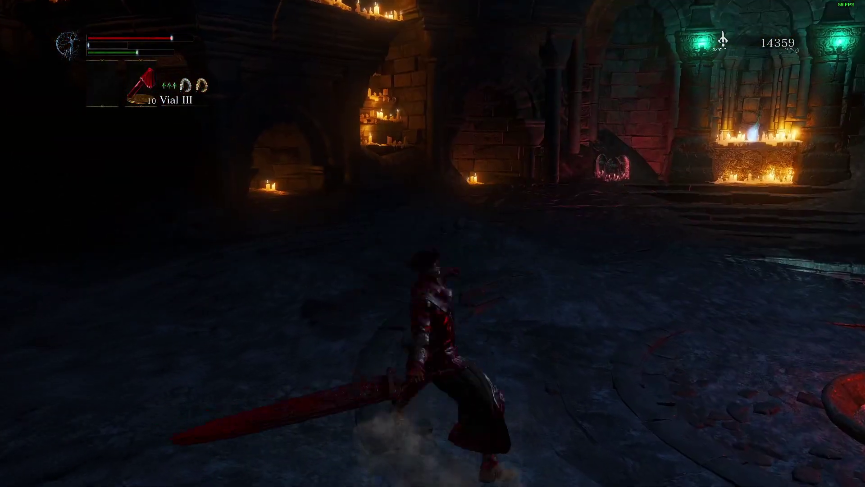
{"action": "key", "text": "l"}
{"action": "key", "text": "l"}
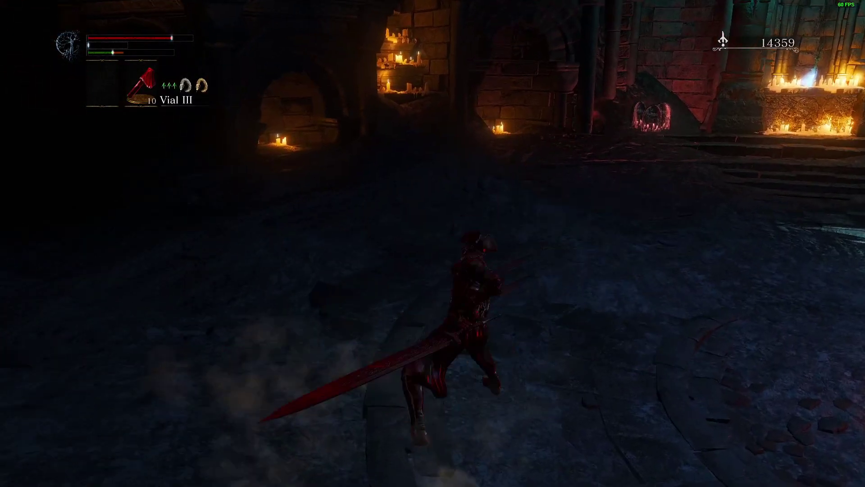